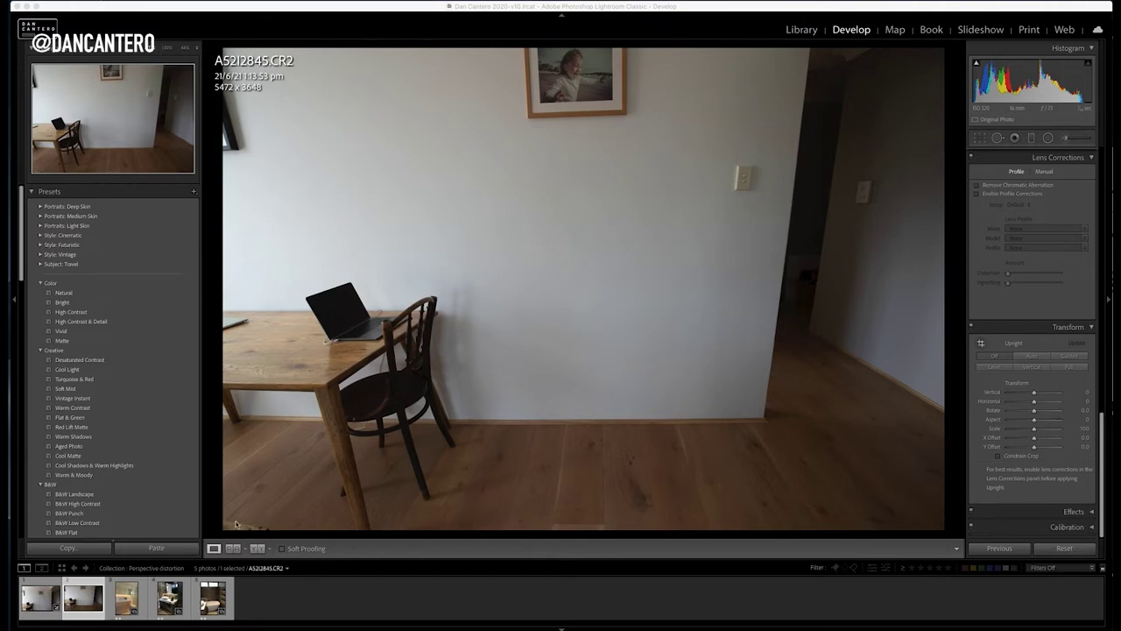
Step: Browse the A5I2843.CR2, Bathroom, ensuite and main bathroom photos, ending on Bathroom .jpeg
{"action": "left_click", "coordinate": [49, 604]}
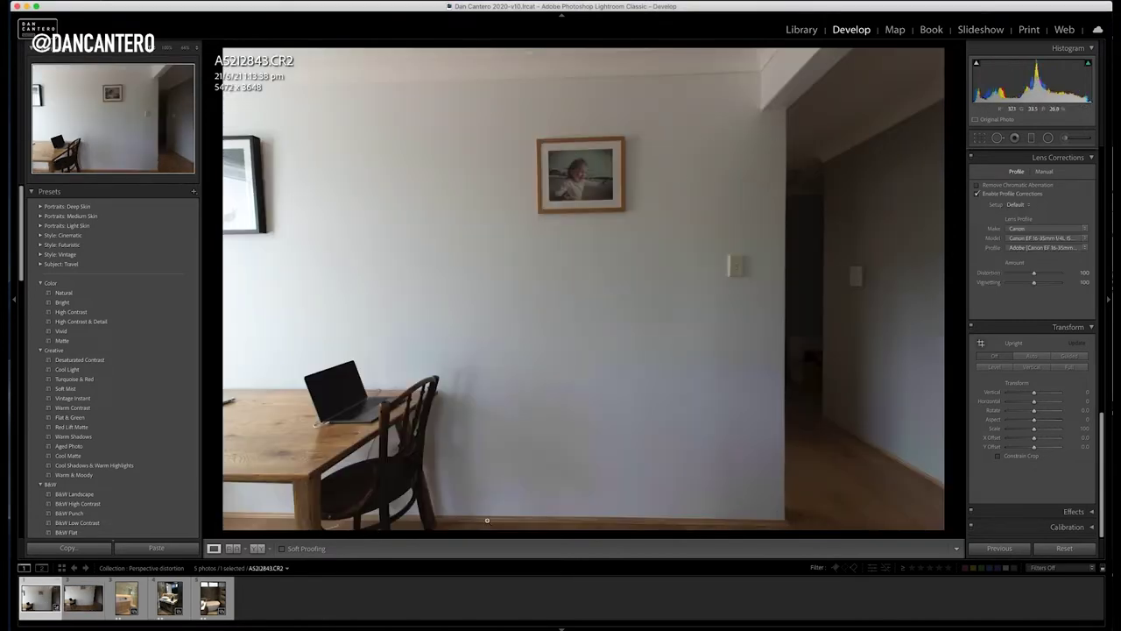
{"action": "left_click", "coordinate": [128, 600]}
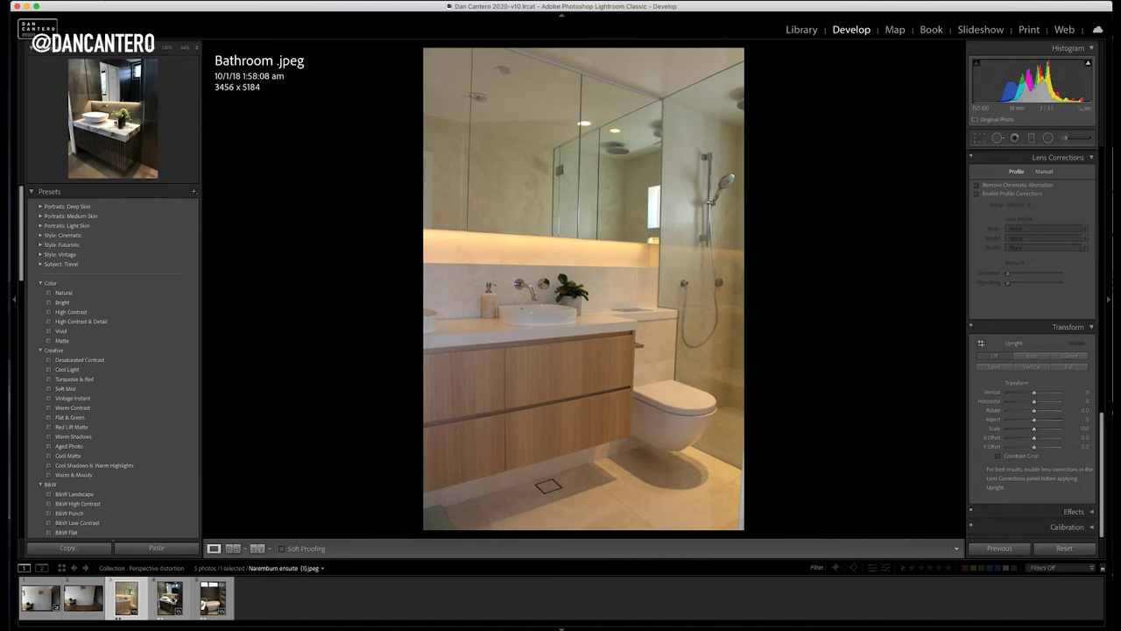
{"action": "left_click", "coordinate": [170, 598]}
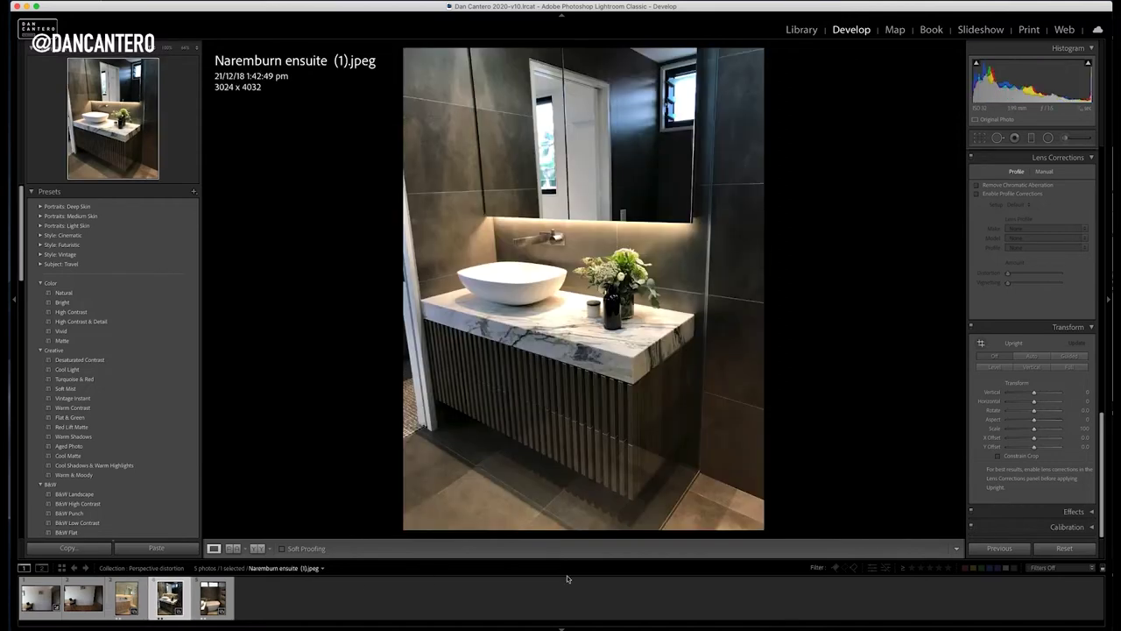
{"action": "left_click", "coordinate": [210, 608]}
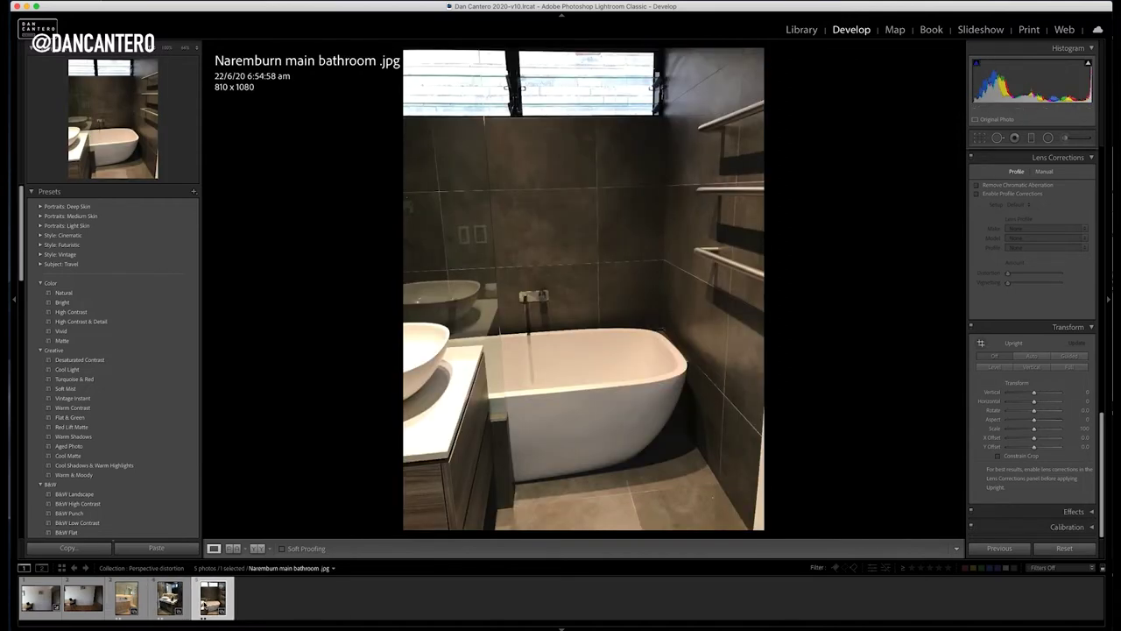
{"action": "left_click", "coordinate": [124, 601]}
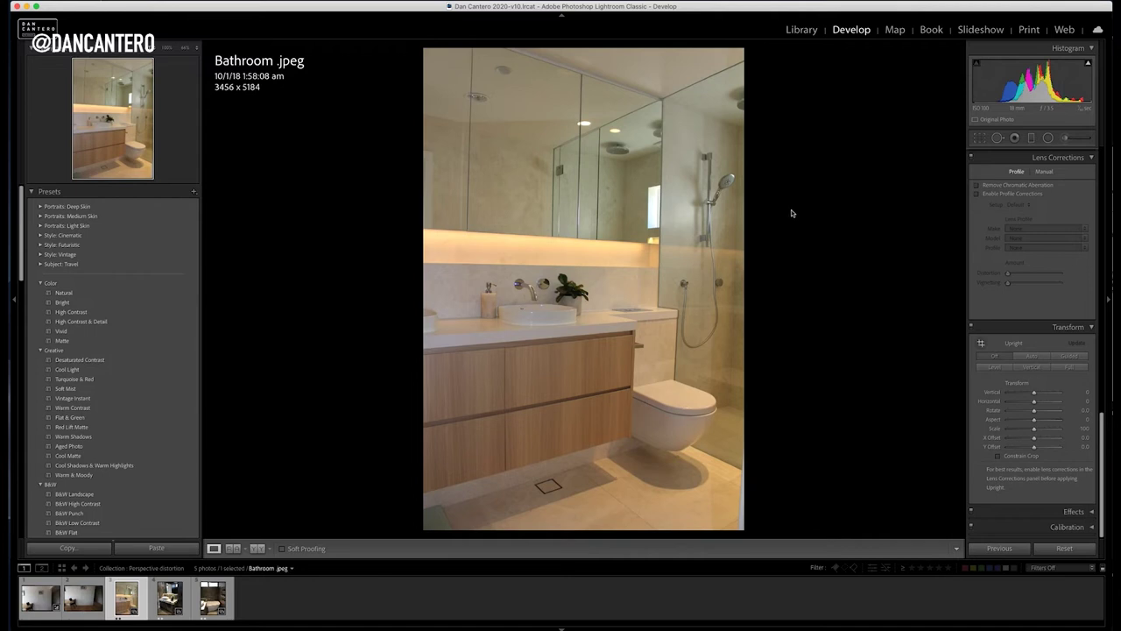
{"action": "scroll", "coordinate": [1054, 259], "scroll_direction": "down", "scroll_amount": 1}
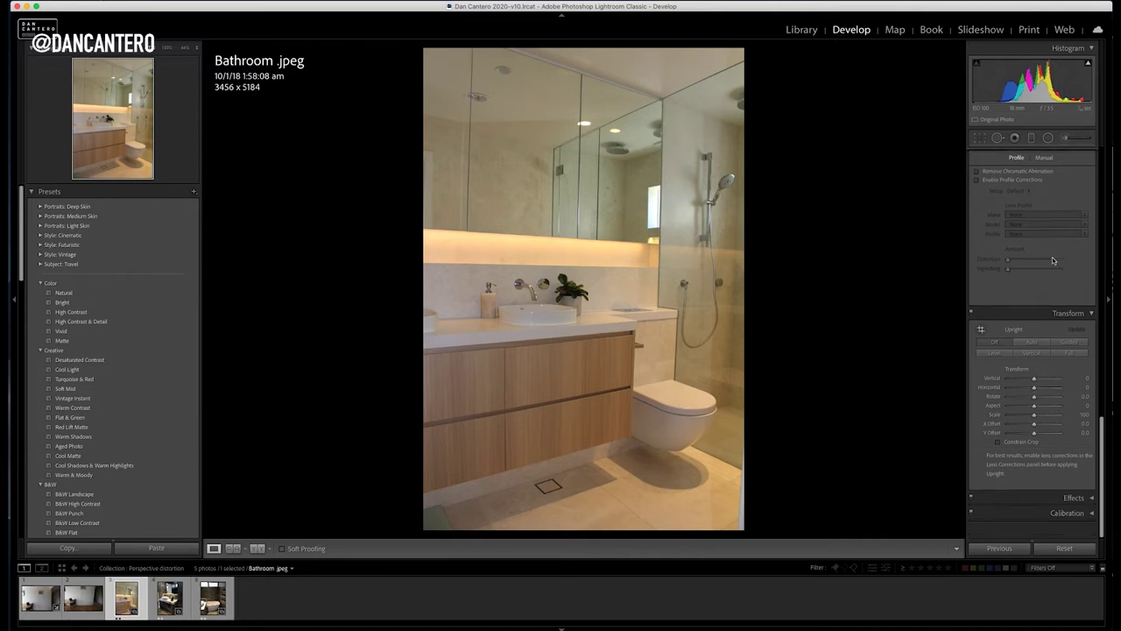
{"action": "scroll", "coordinate": [1053, 260], "scroll_direction": "up", "scroll_amount": 1}
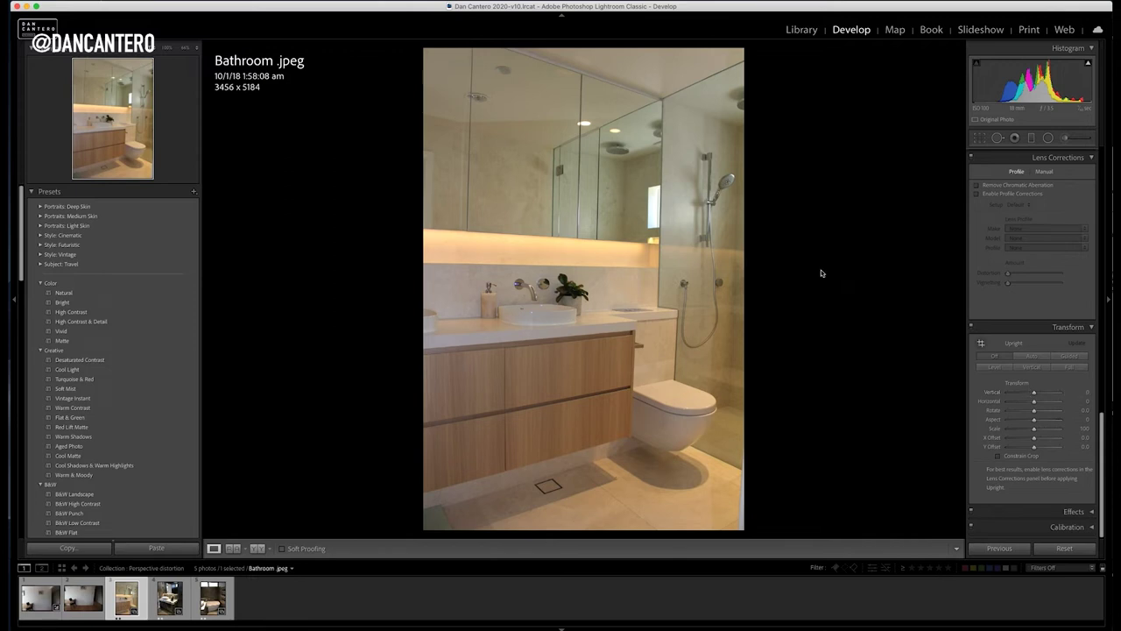
{"action": "left_click", "coordinate": [1037, 358]}
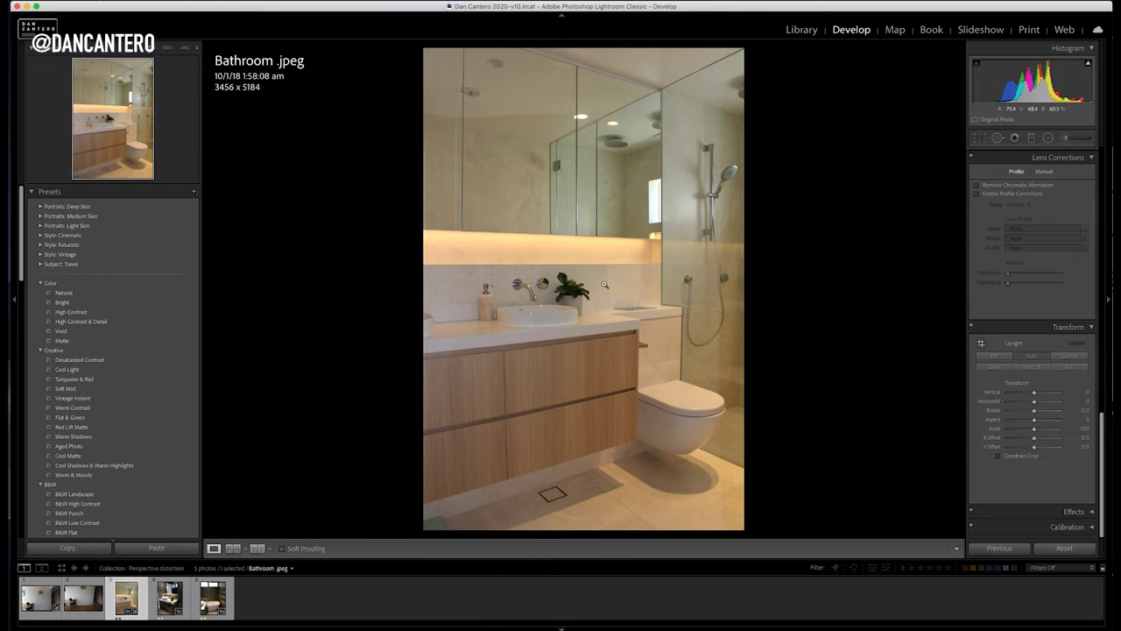
Step: Compare Upright Off against Auto on Bathroom .jpeg, keep Auto, then move to the ensuite photo
{"action": "left_click", "coordinate": [997, 355]}
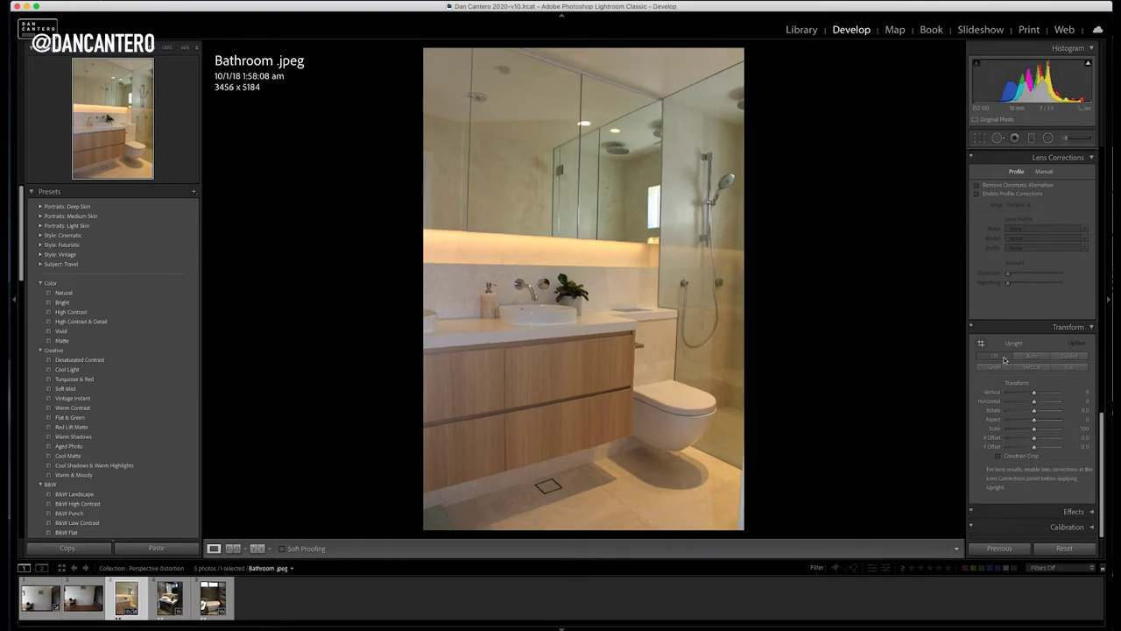
{"action": "left_click", "coordinate": [1034, 356]}
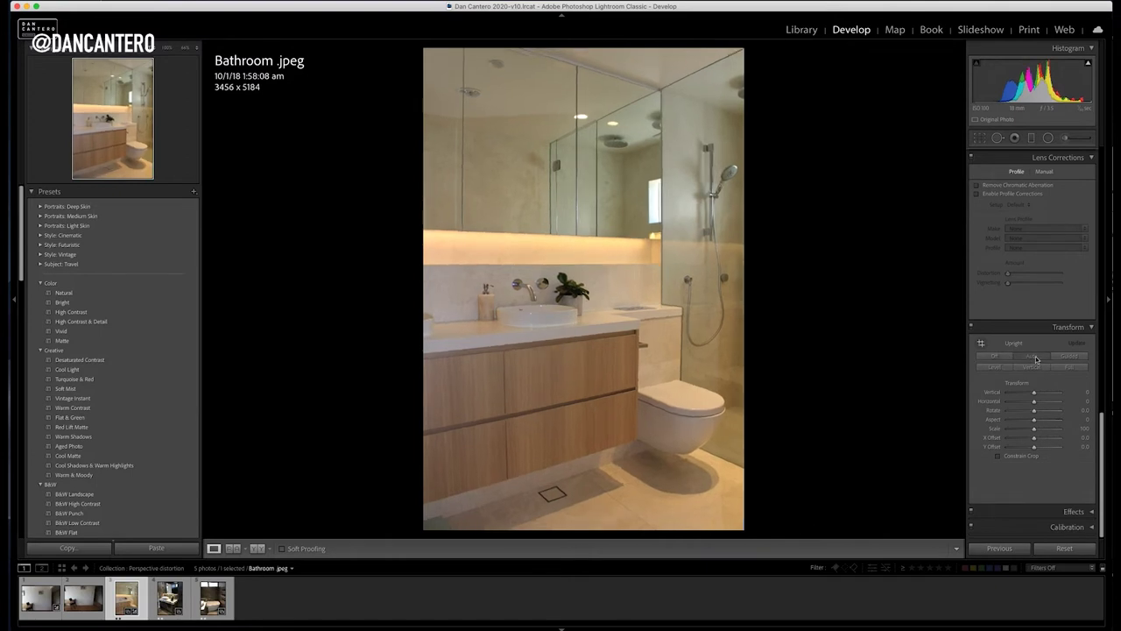
{"action": "left_click", "coordinate": [1001, 357]}
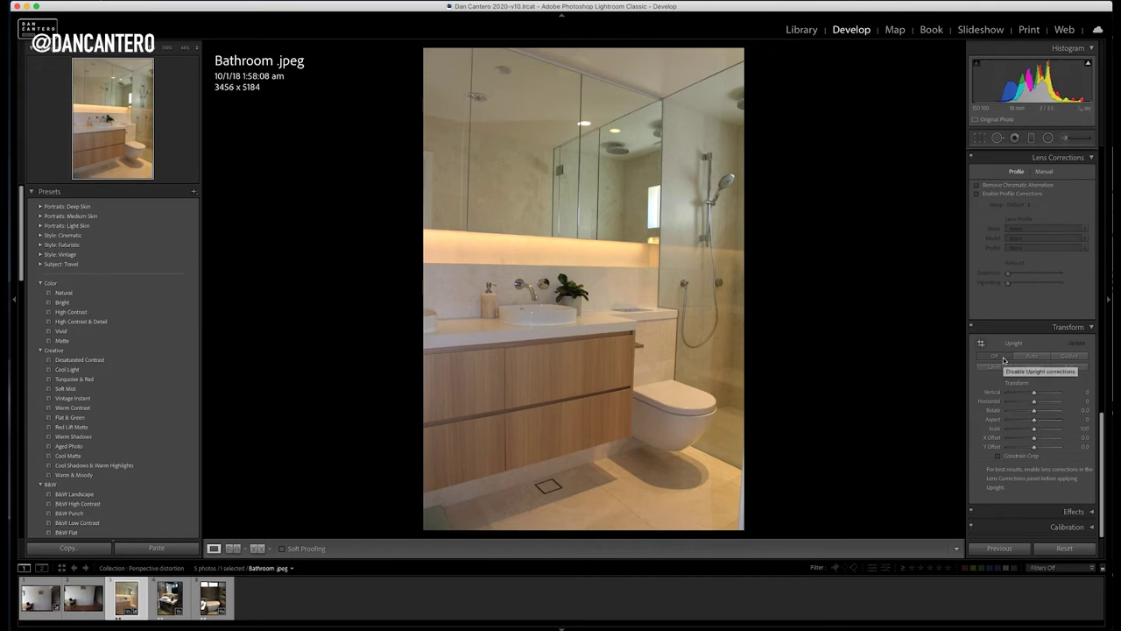
{"action": "left_click", "coordinate": [1032, 357]}
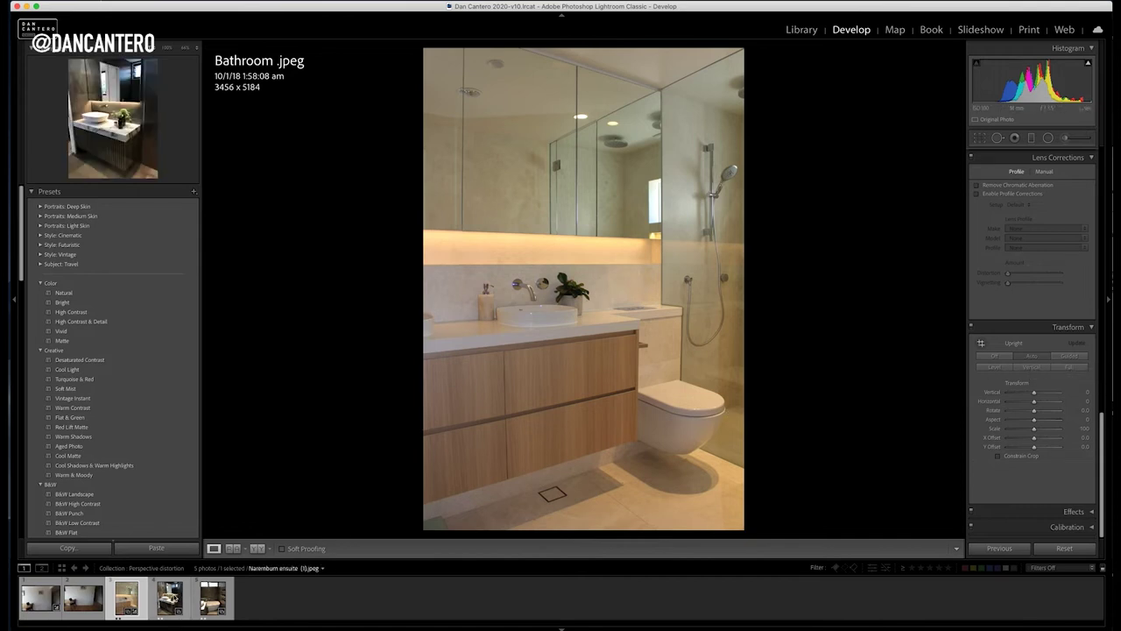
{"action": "left_click", "coordinate": [169, 599]}
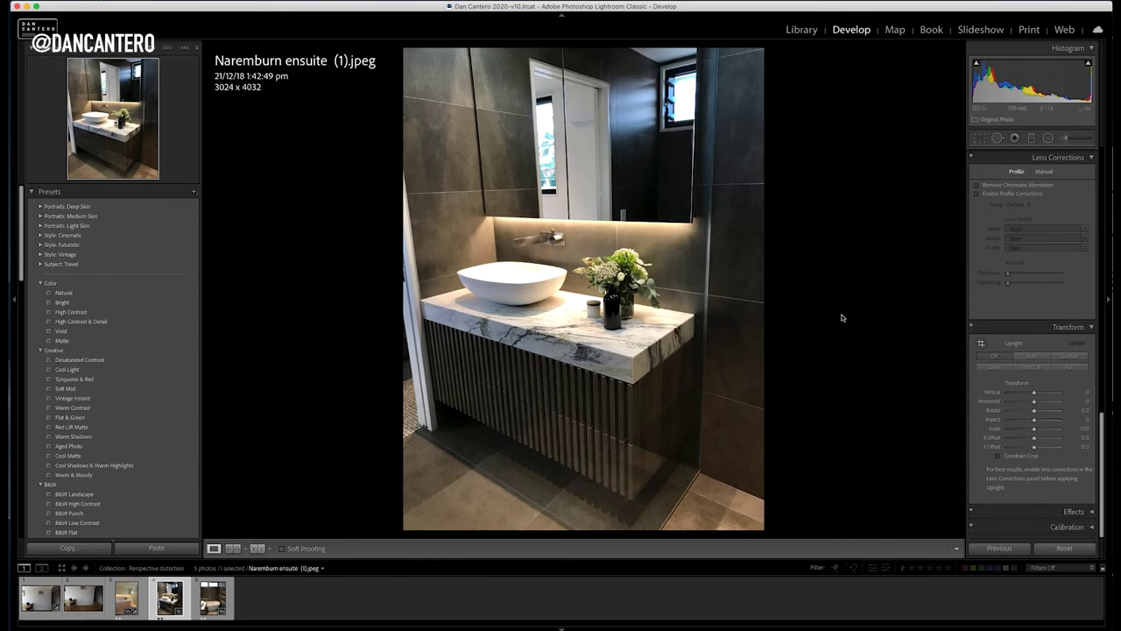
Step: Apply Auto Upright to the ensuite photo, and compare Auto and Off on the main bathroom photo
{"action": "left_click", "coordinate": [1032, 358]}
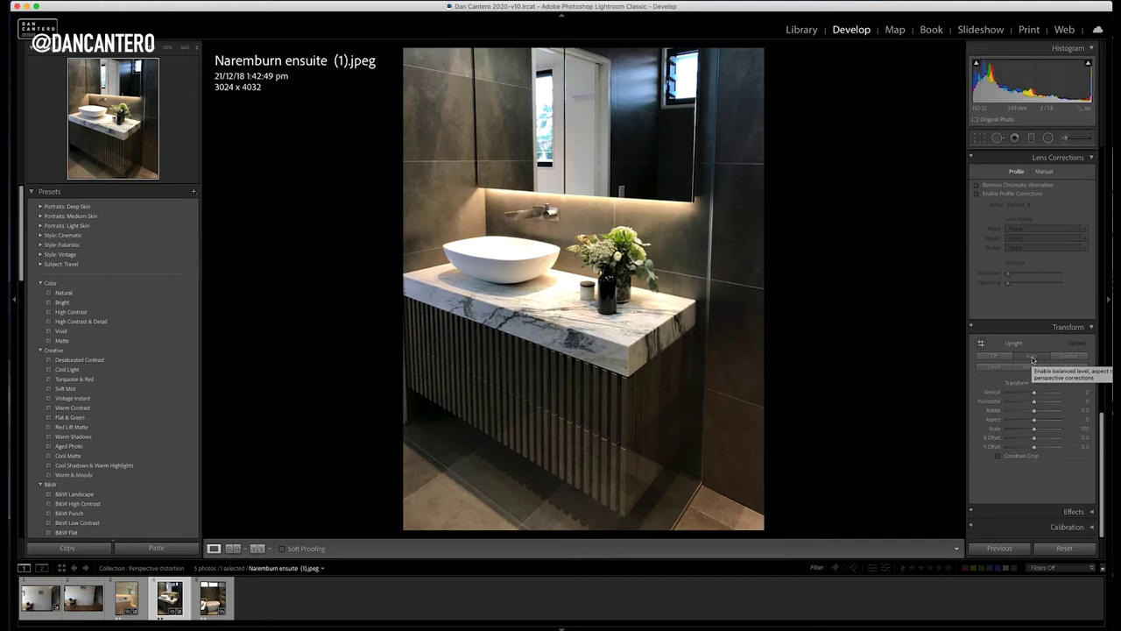
{"action": "left_click", "coordinate": [219, 598]}
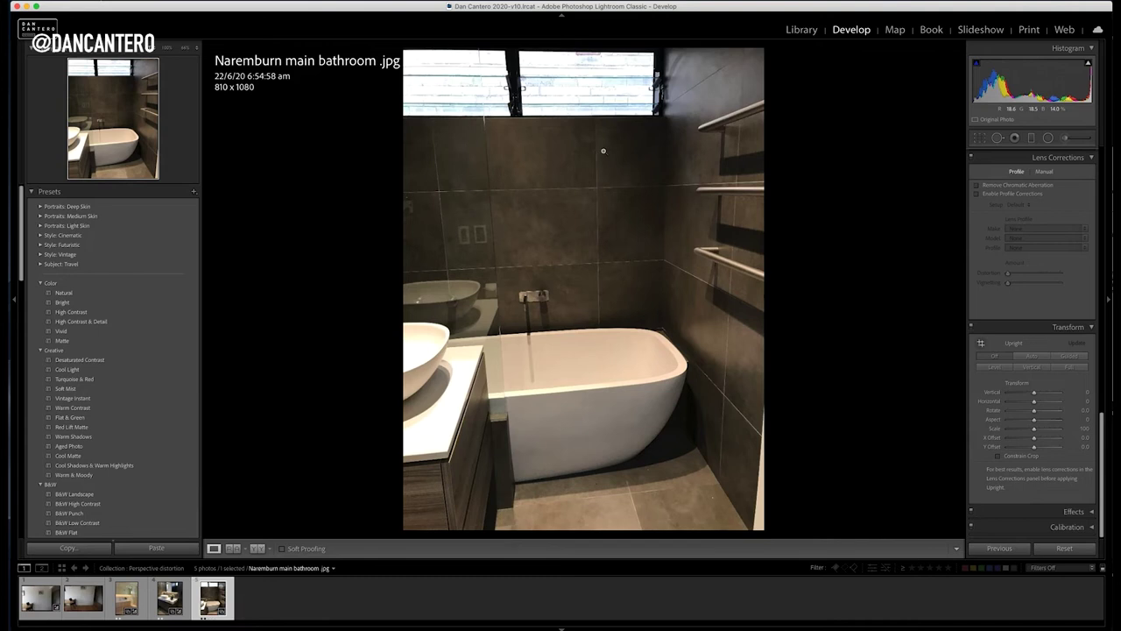
{"action": "left_click", "coordinate": [1033, 356]}
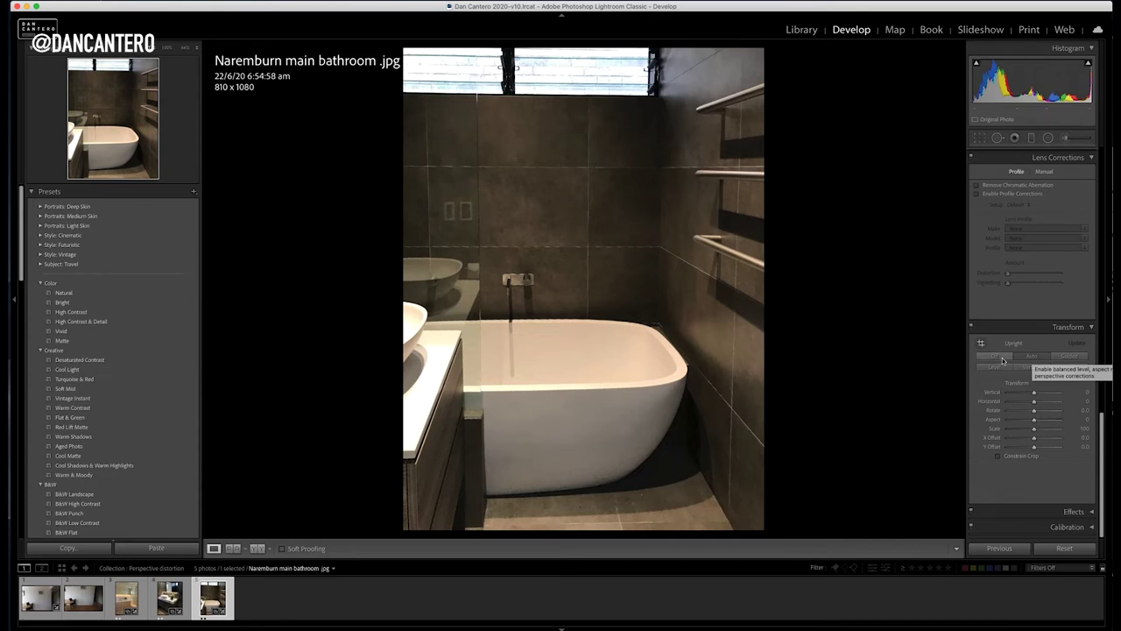
{"action": "left_click", "coordinate": [994, 356]}
{"action": "left_click", "coordinate": [1038, 358]}
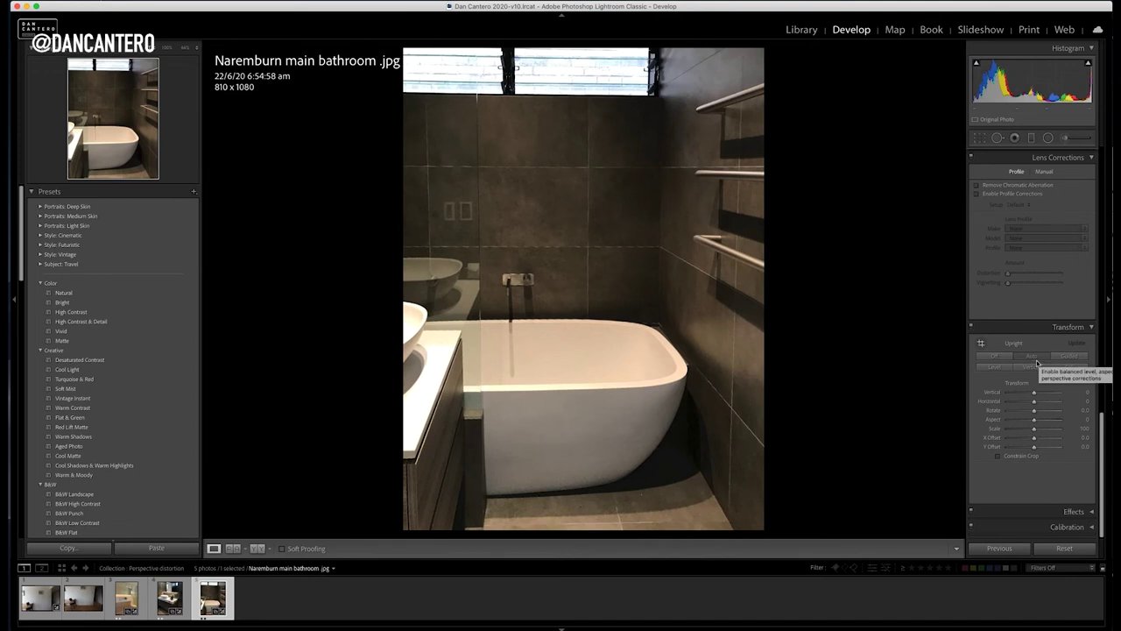
{"action": "left_click", "coordinate": [994, 356]}
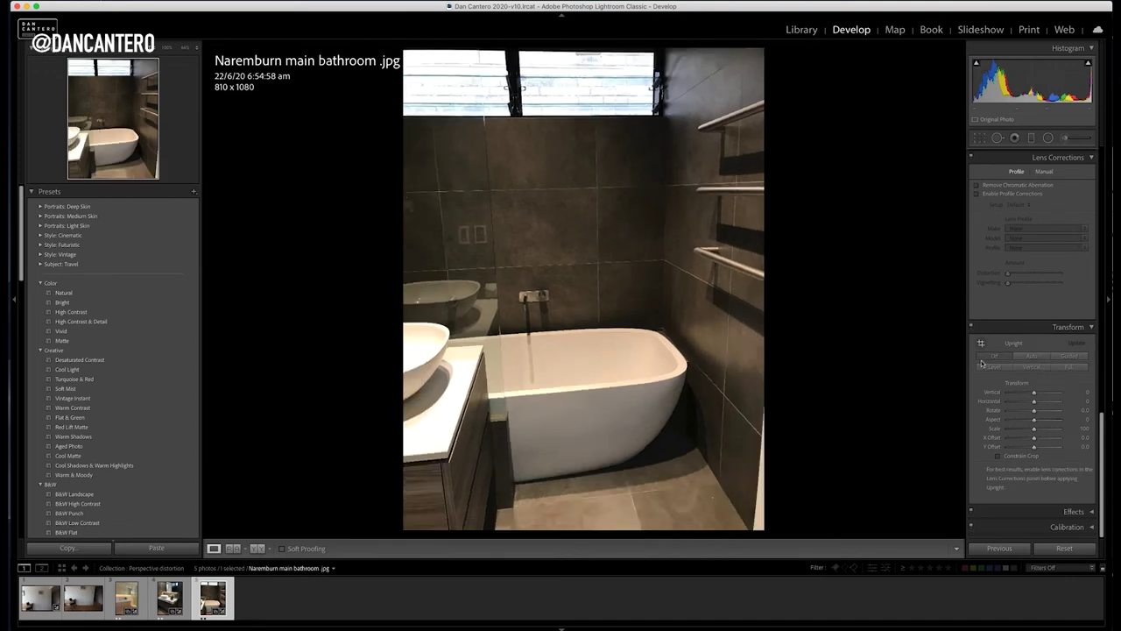
{"action": "left_click", "coordinate": [188, 592]}
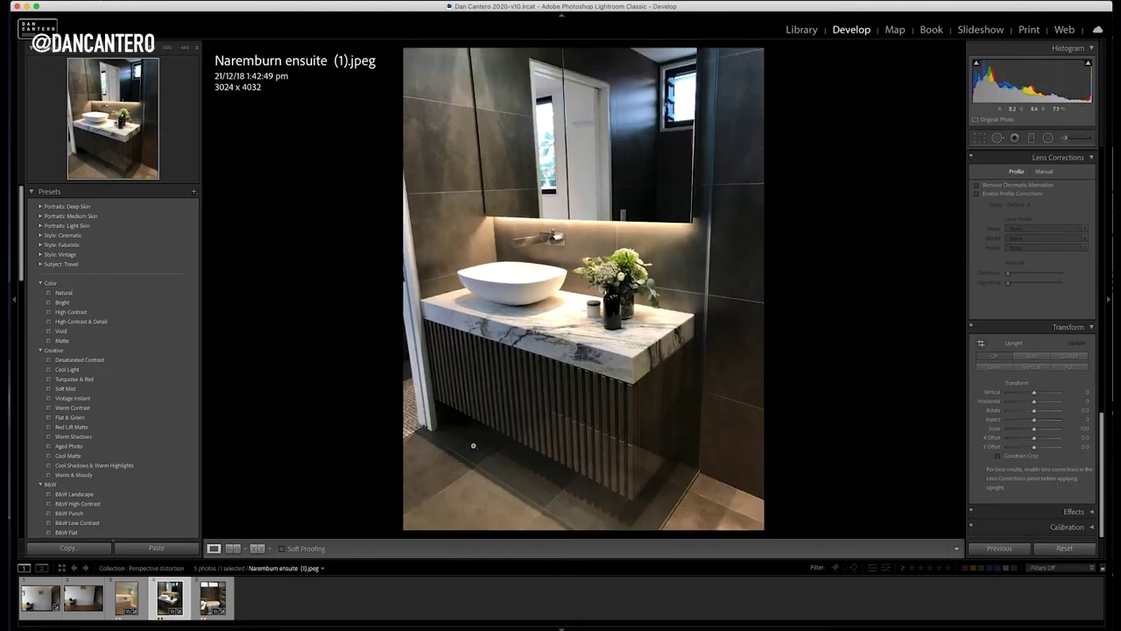
Step: On Bathroom .jpeg, reset Upright and compare the Level correction against Auto and Off
{"action": "left_click", "coordinate": [121, 605]}
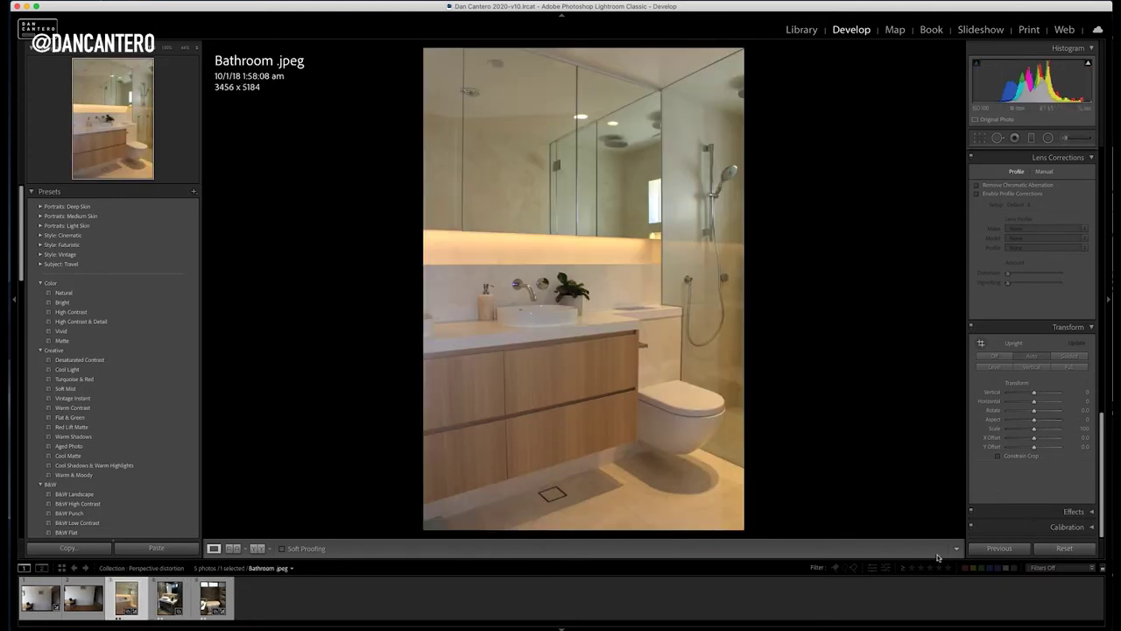
{"action": "left_click", "coordinate": [1064, 549]}
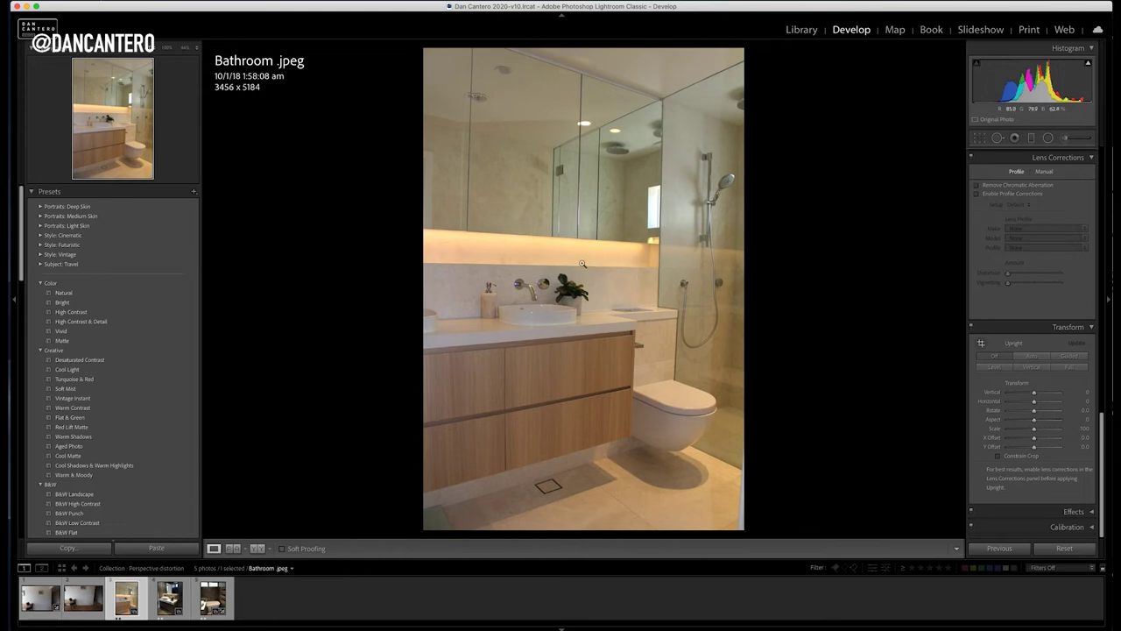
{"action": "left_click", "coordinate": [994, 367]}
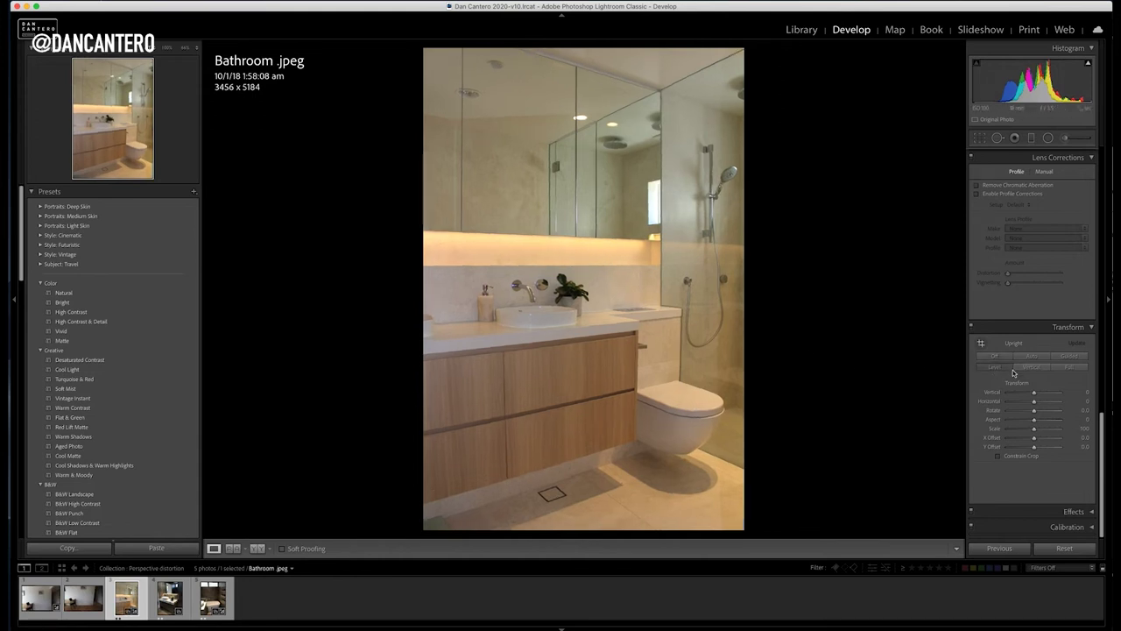
{"action": "left_click", "coordinate": [1028, 357]}
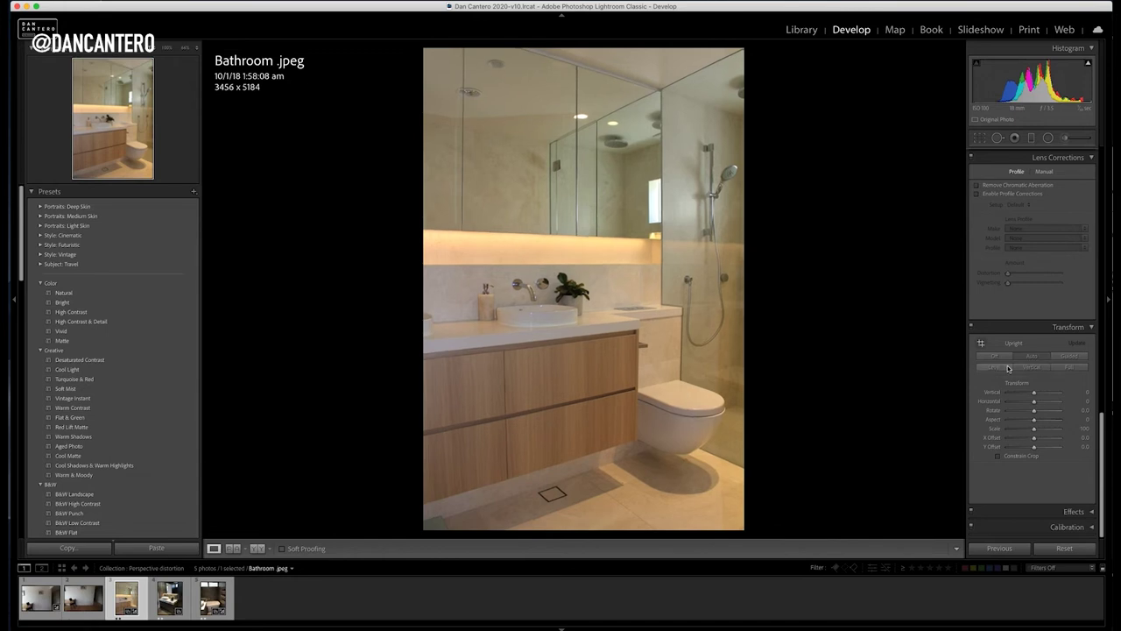
{"action": "left_click", "coordinate": [1006, 368]}
{"action": "left_click", "coordinate": [995, 356]}
{"action": "left_click", "coordinate": [998, 366]}
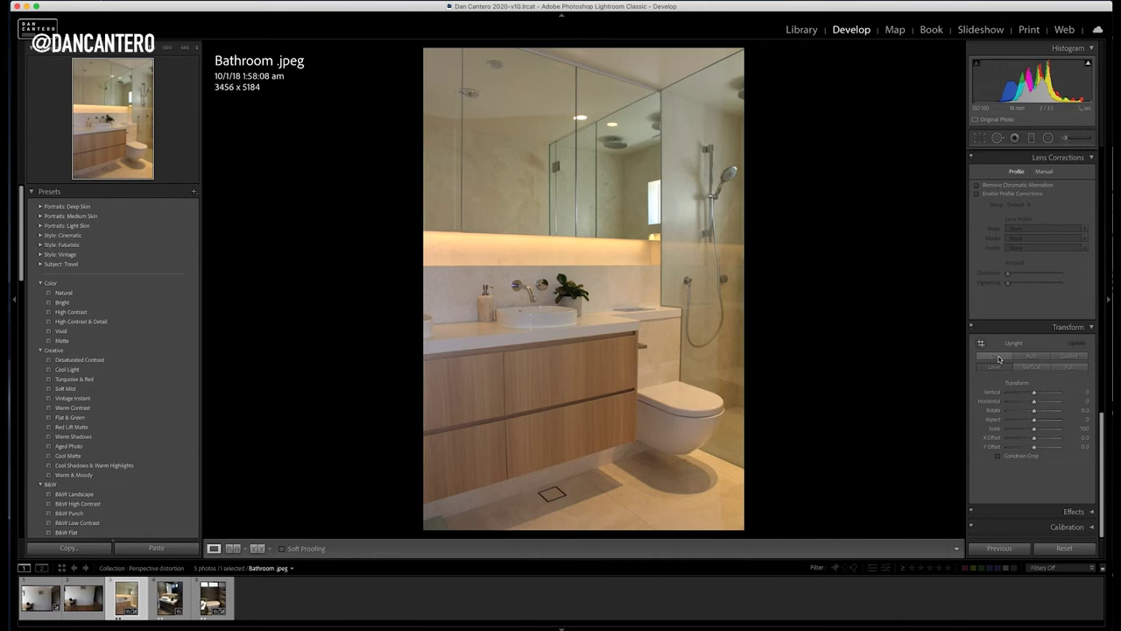
{"action": "left_click", "coordinate": [999, 358]}
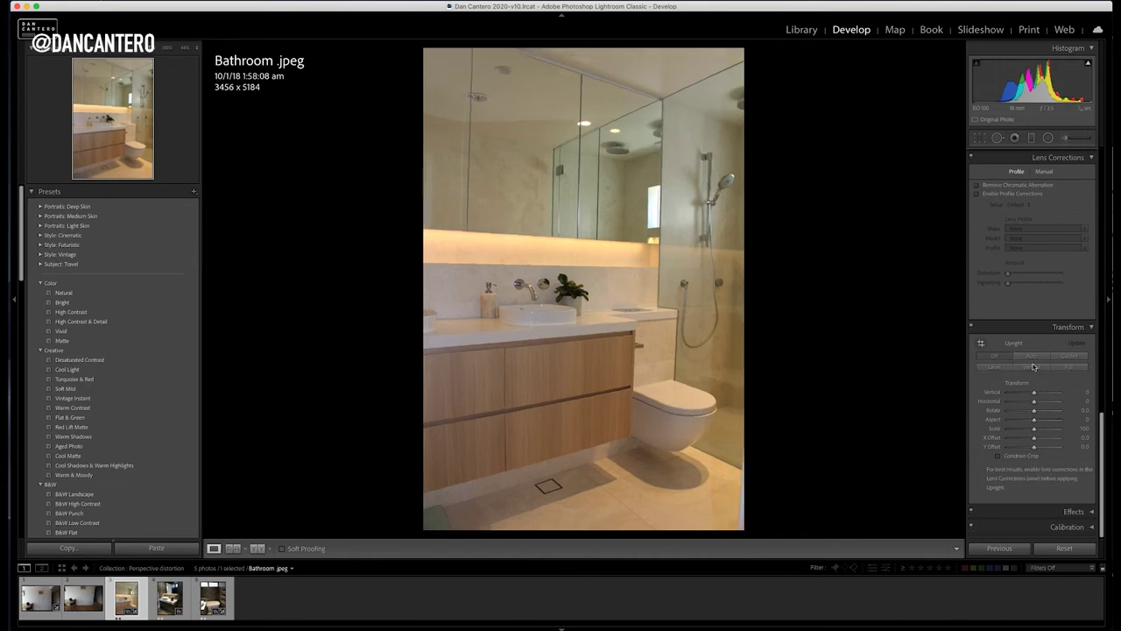
Step: Draw Guided Upright lines on the shower screen edge and left mirror edge, then apply them
{"action": "left_click", "coordinate": [981, 345]}
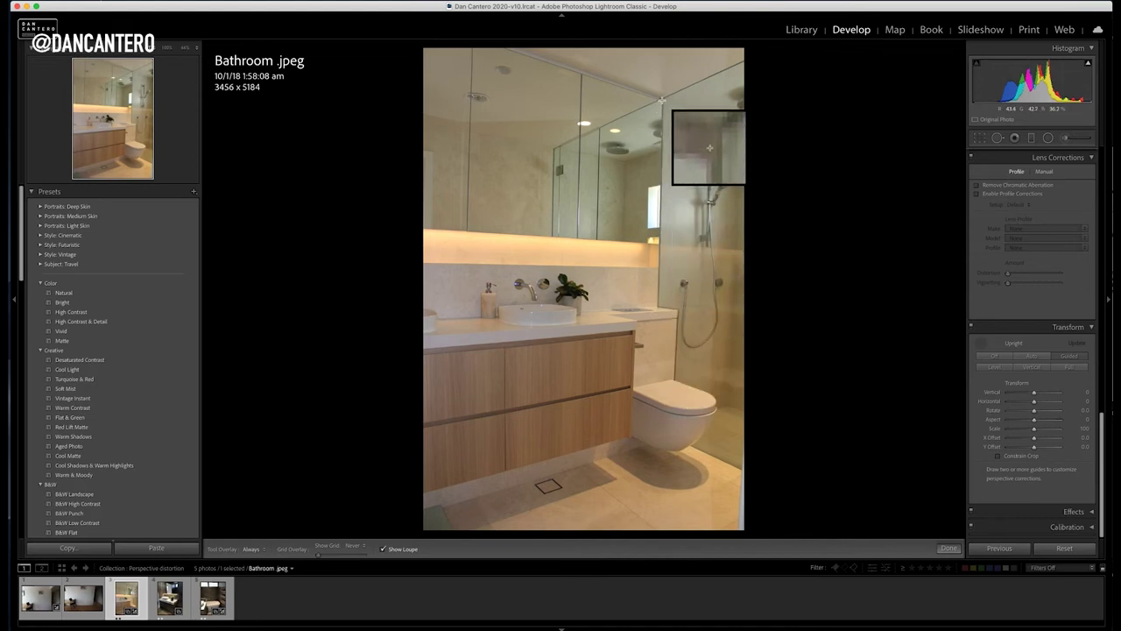
{"action": "left_click_drag", "start_coordinate": [662, 99], "coordinate": [656, 307]}
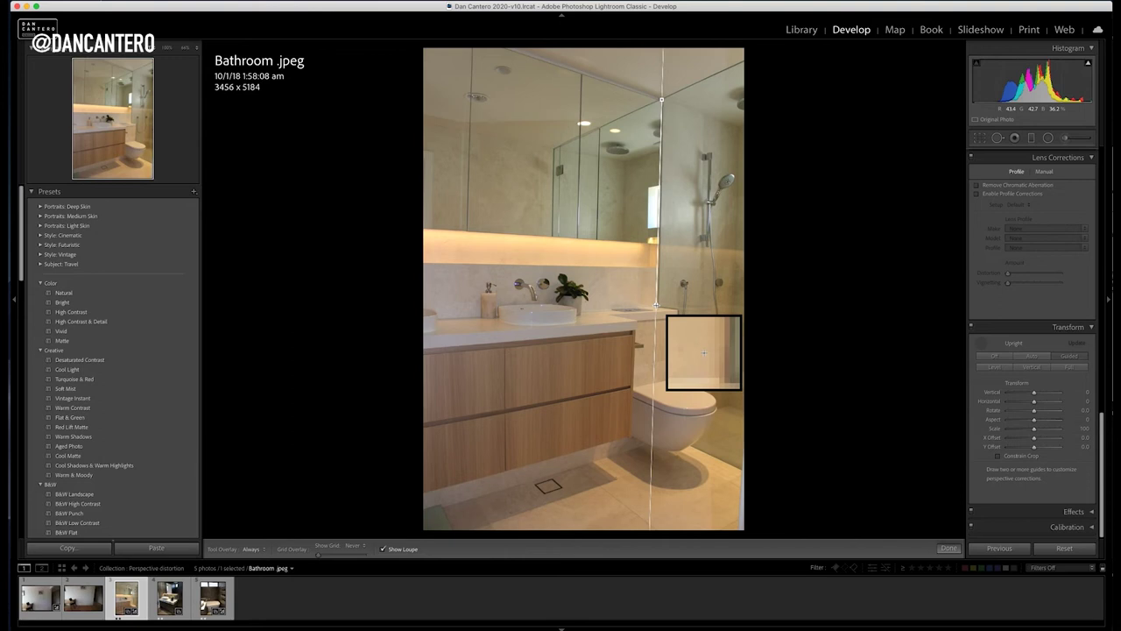
{"action": "left_click_drag", "start_coordinate": [656, 307], "coordinate": [656, 306]}
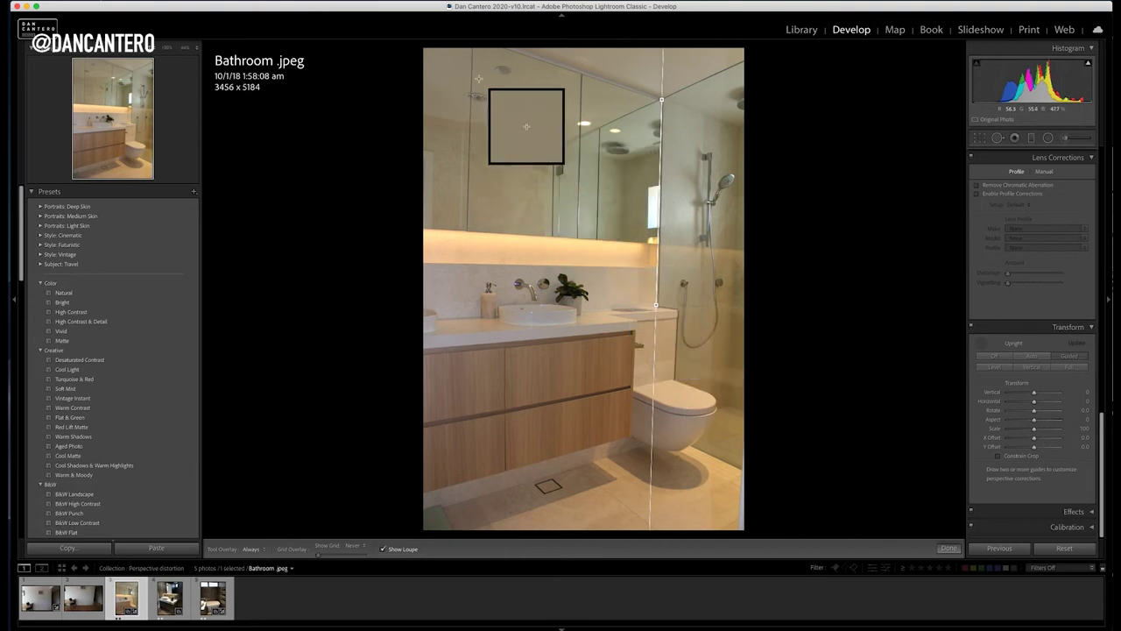
{"action": "left_click_drag", "start_coordinate": [471, 60], "coordinate": [467, 240]}
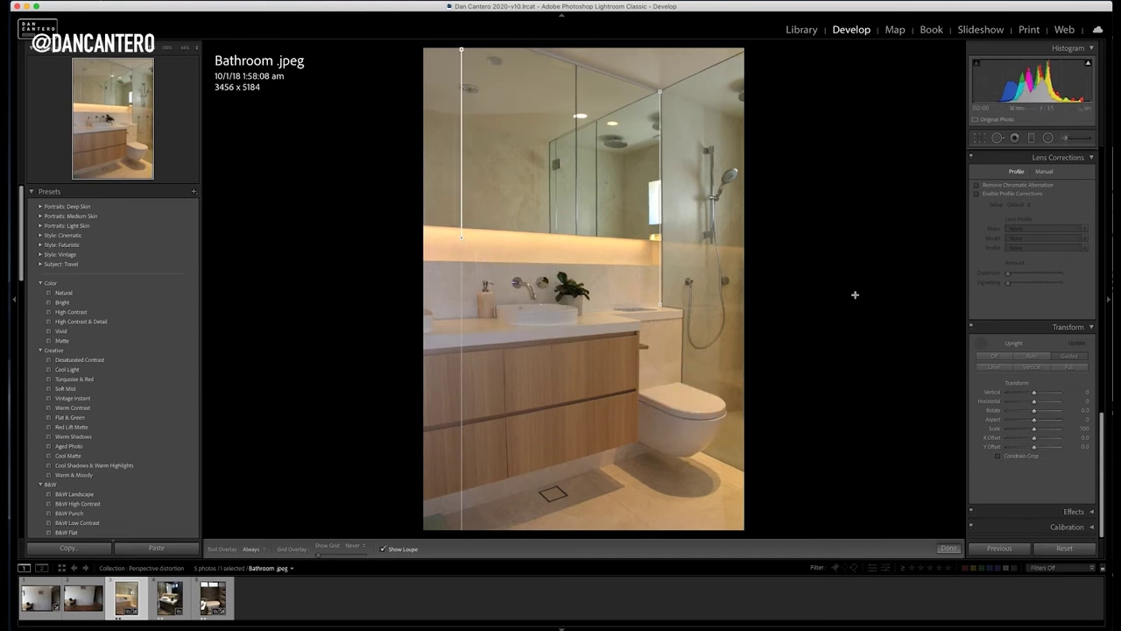
{"action": "left_click", "coordinate": [981, 343]}
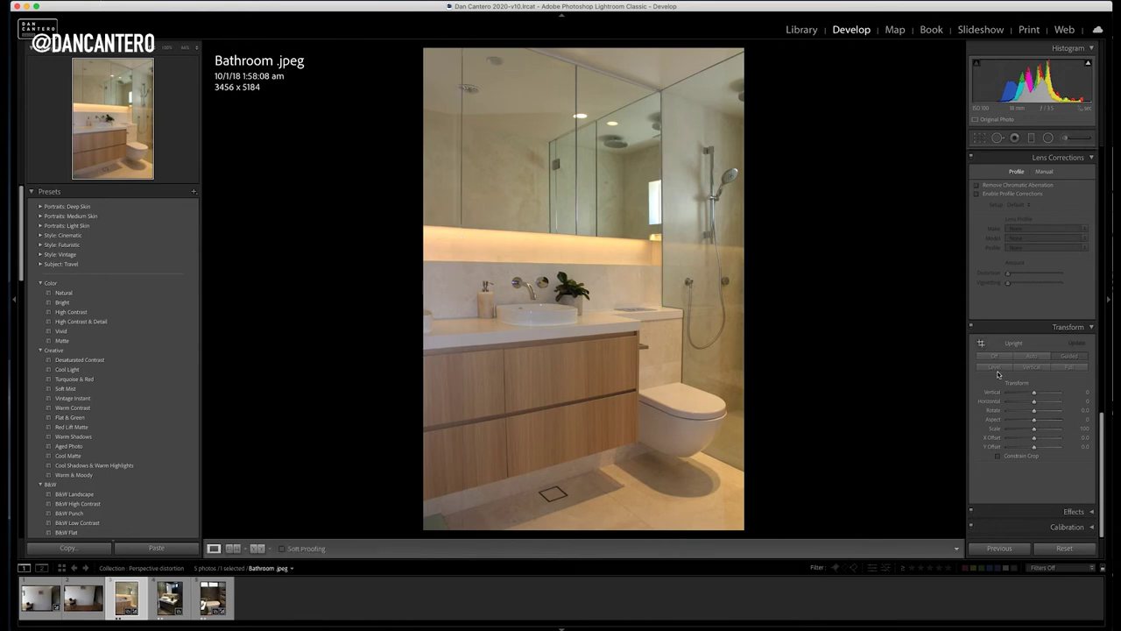
Step: Try Upright Auto, the Vertical slider and Rotate -0.8, then reset all Transform settings to zero
{"action": "left_click", "coordinate": [1033, 357]}
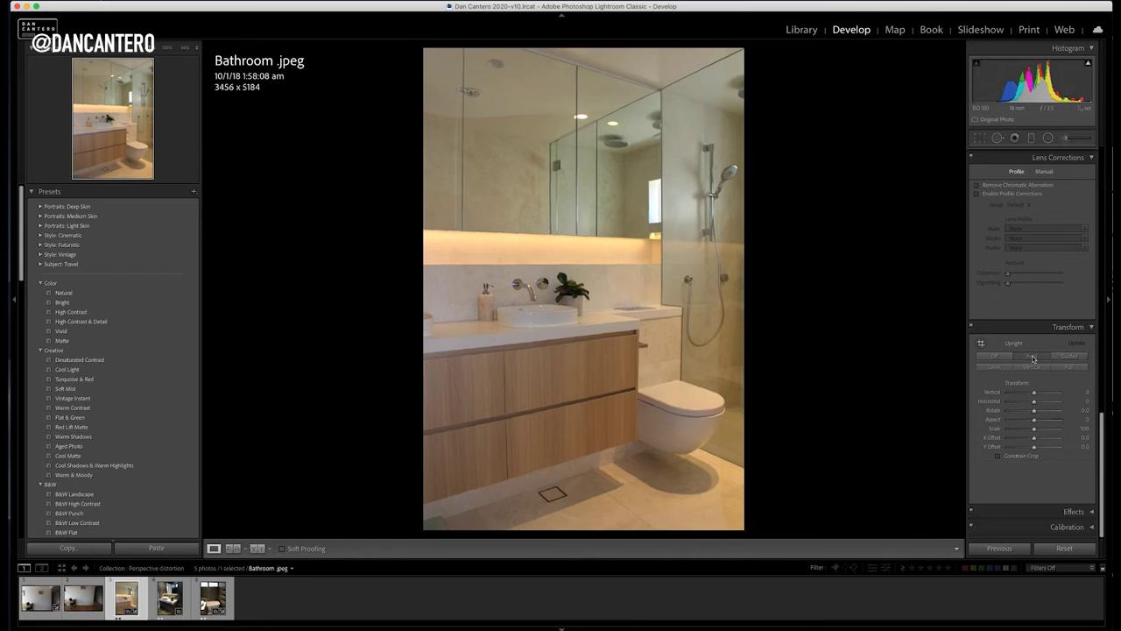
{"action": "left_click", "coordinate": [981, 356]}
{"action": "left_click", "coordinate": [1056, 552]}
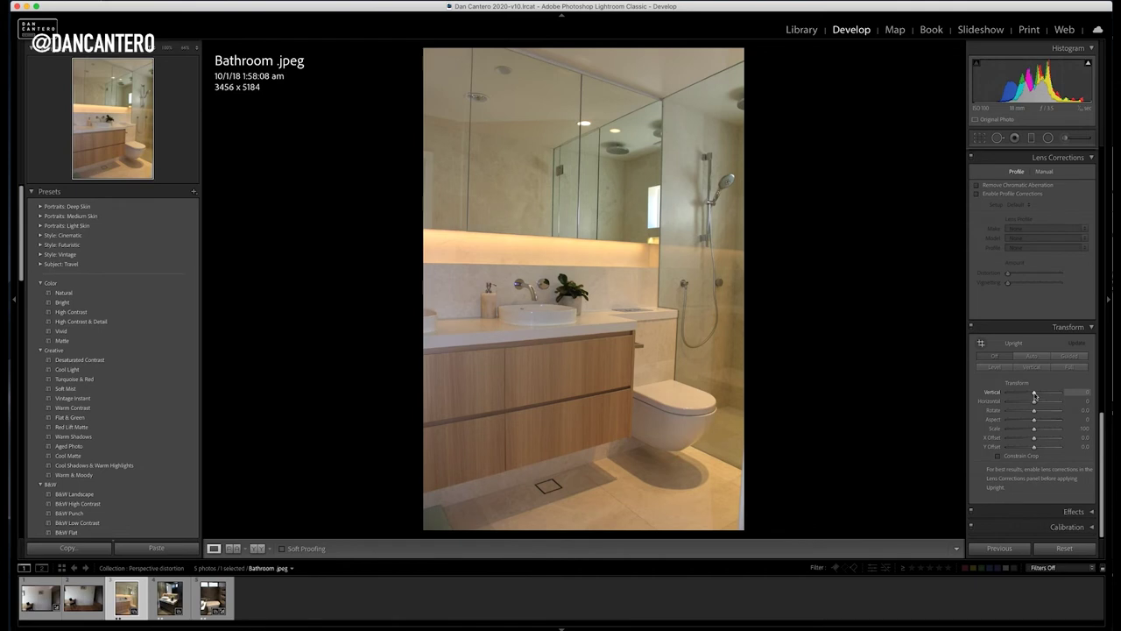
{"action": "mouse_move", "coordinate": [1034, 394]}
{"action": "left_mouse_down"}
{"action": "mouse_move", "coordinate": [1025, 394]}
{"action": "mouse_move", "coordinate": [1048, 403]}
{"action": "mouse_move", "coordinate": [1034, 402]}
{"action": "left_mouse_up"}
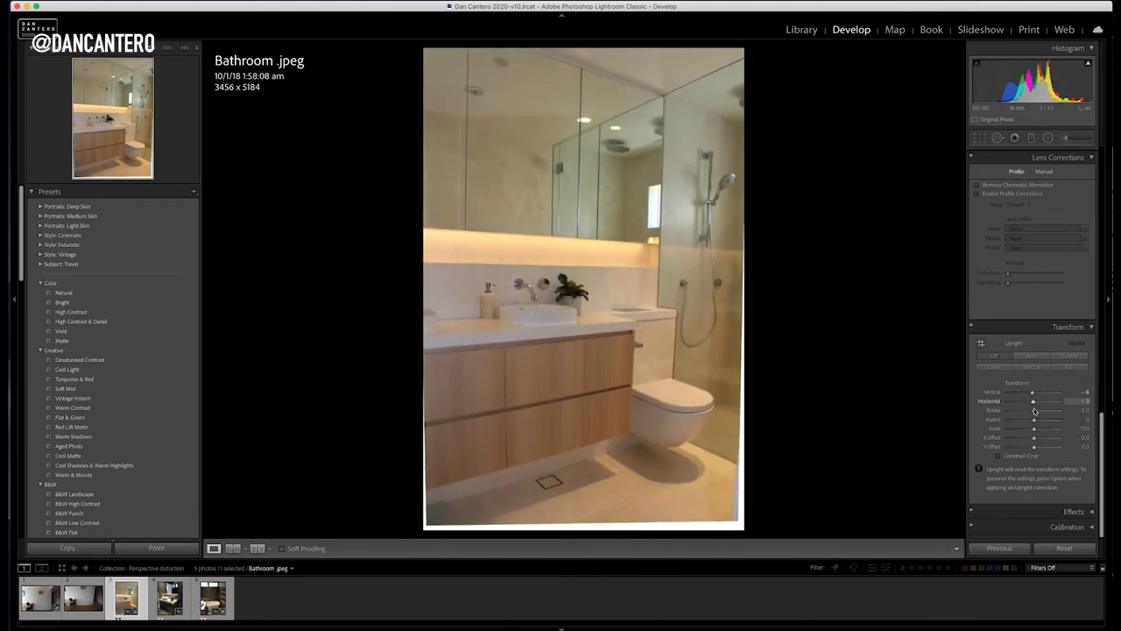
{"action": "left_click_drag", "start_coordinate": [1030, 411], "coordinate": [1039, 448]}
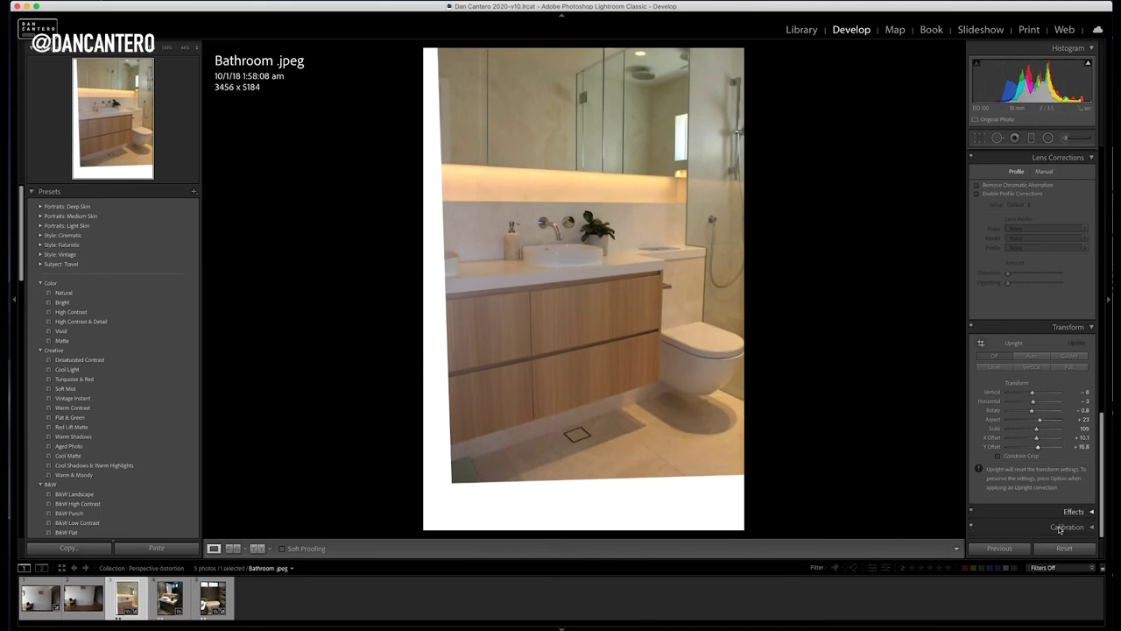
{"action": "left_click", "coordinate": [1056, 549]}
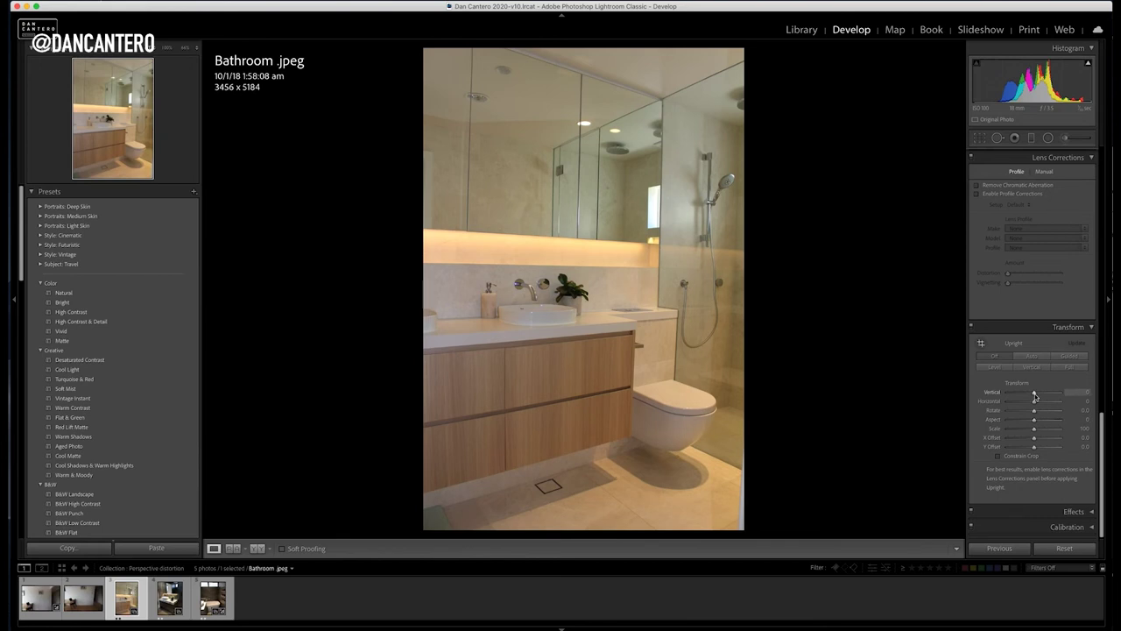
Step: Set the Transform Vertical slider to about +11 to straighten the converging verticals
{"action": "left_click_drag", "start_coordinate": [1035, 396], "coordinate": [1038, 397]}
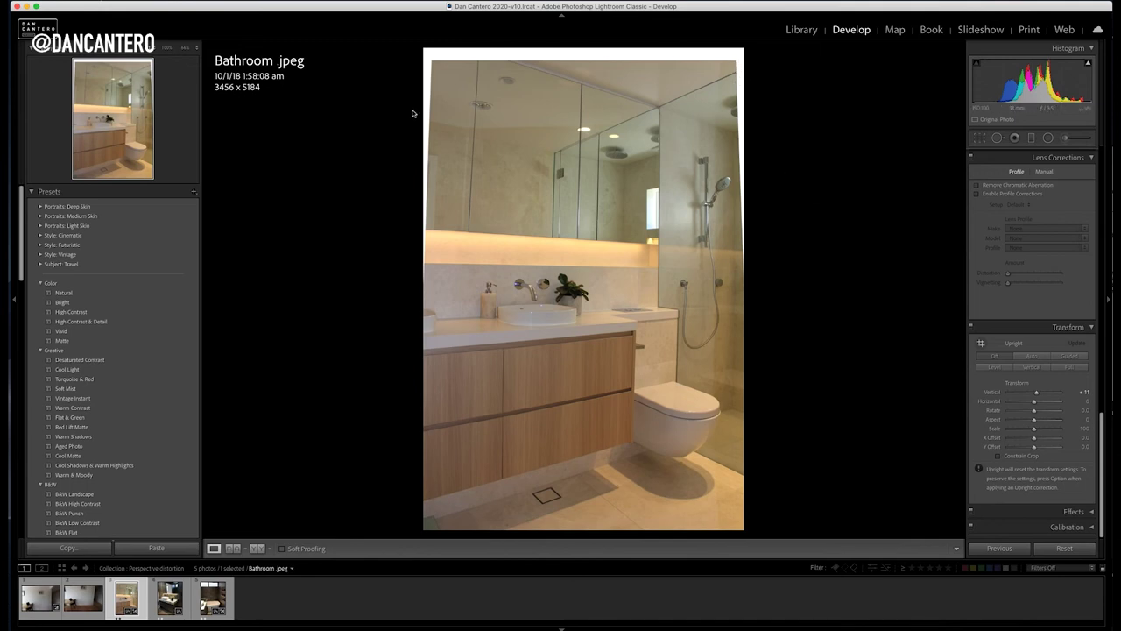
{"action": "left_click", "coordinate": [980, 139]}
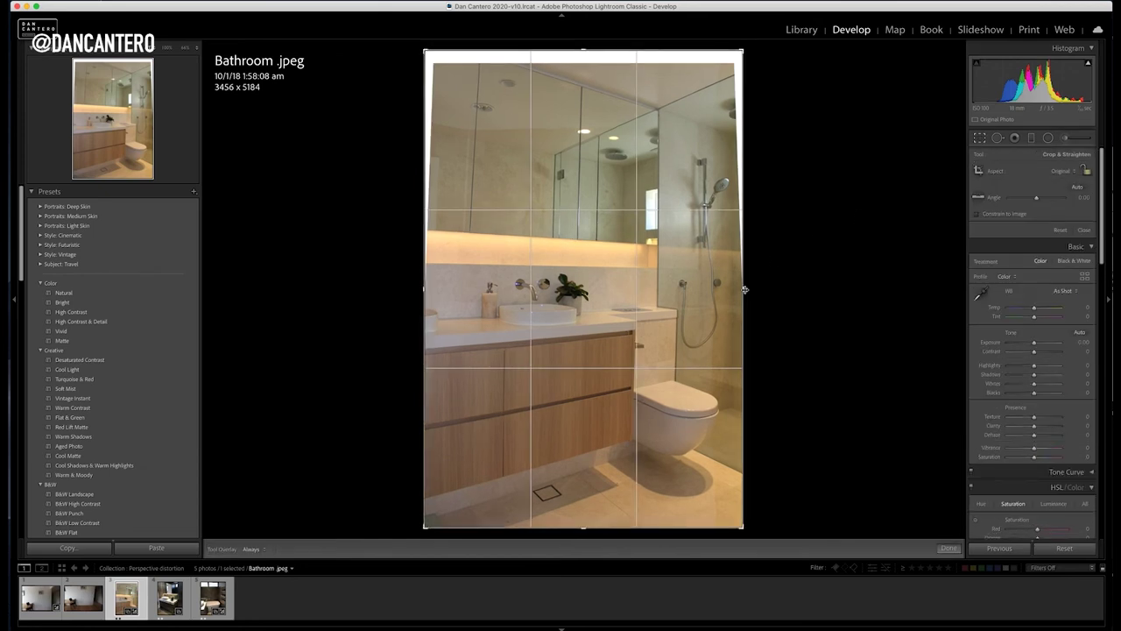
Step: Pull the top crop corners inside the white edges and commit the 3244 x 5028 crop
{"action": "left_click_drag", "start_coordinate": [743, 51], "coordinate": [736, 58]}
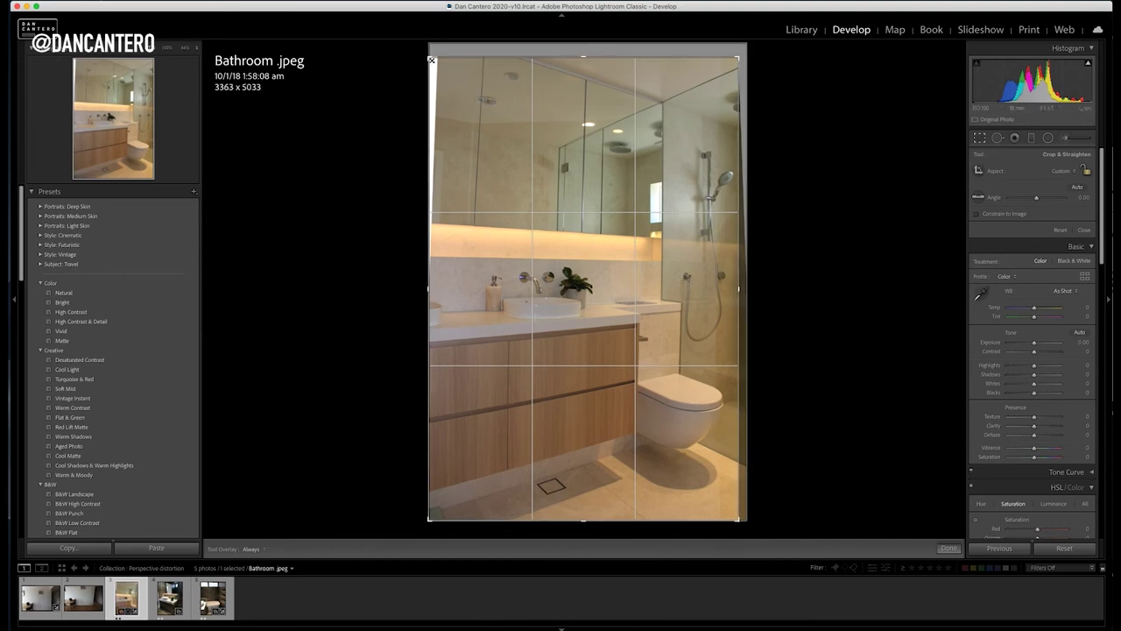
{"action": "left_click_drag", "start_coordinate": [426, 58], "coordinate": [433, 60]}
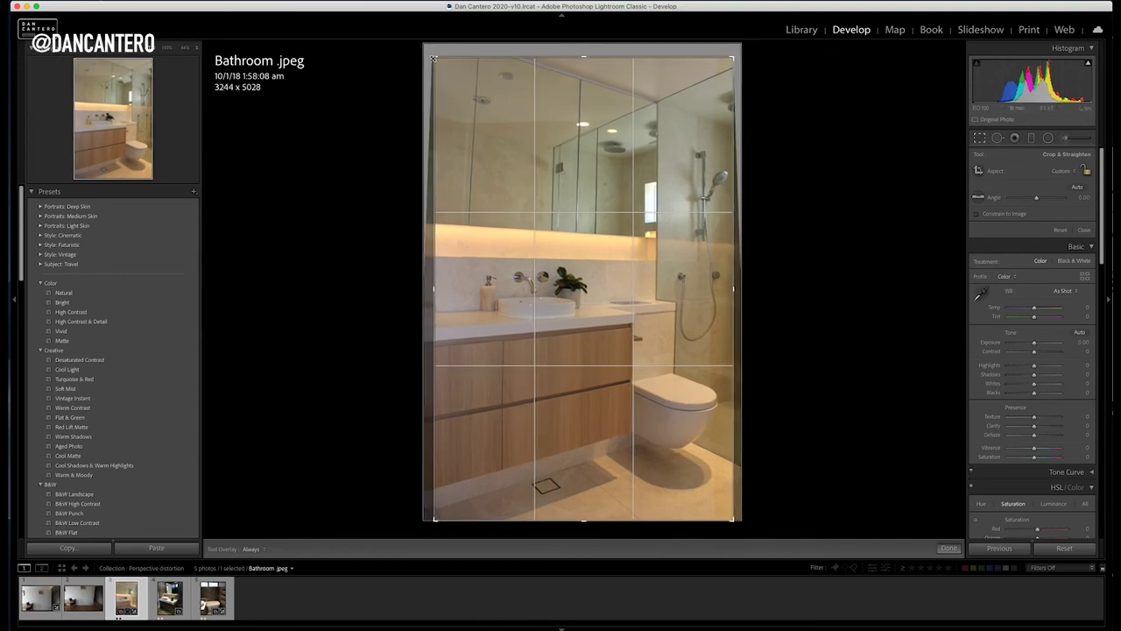
{"action": "key", "text": "Return"}
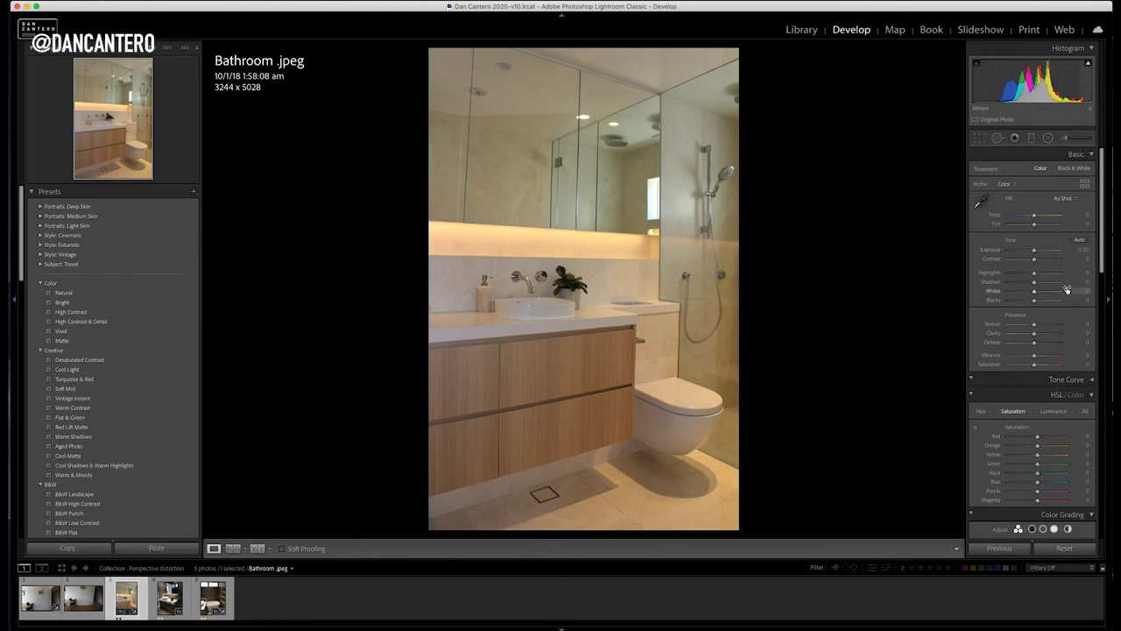
{"action": "scroll", "coordinate": [1058, 412], "scroll_direction": "down", "scroll_amount": 10}
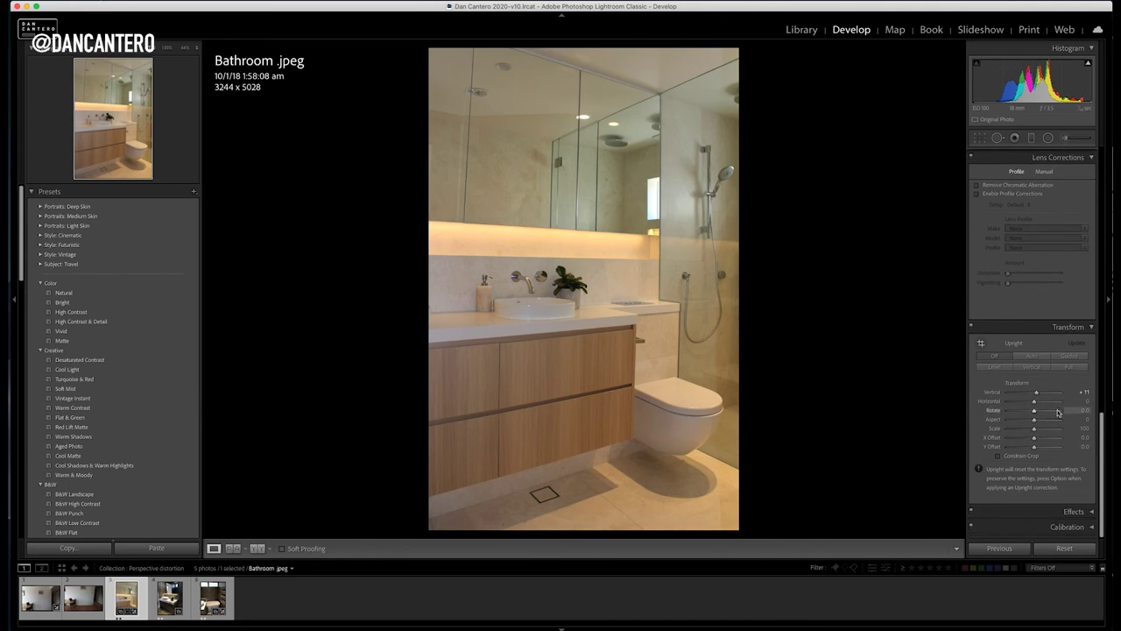
{"action": "left_click", "coordinate": [1034, 359]}
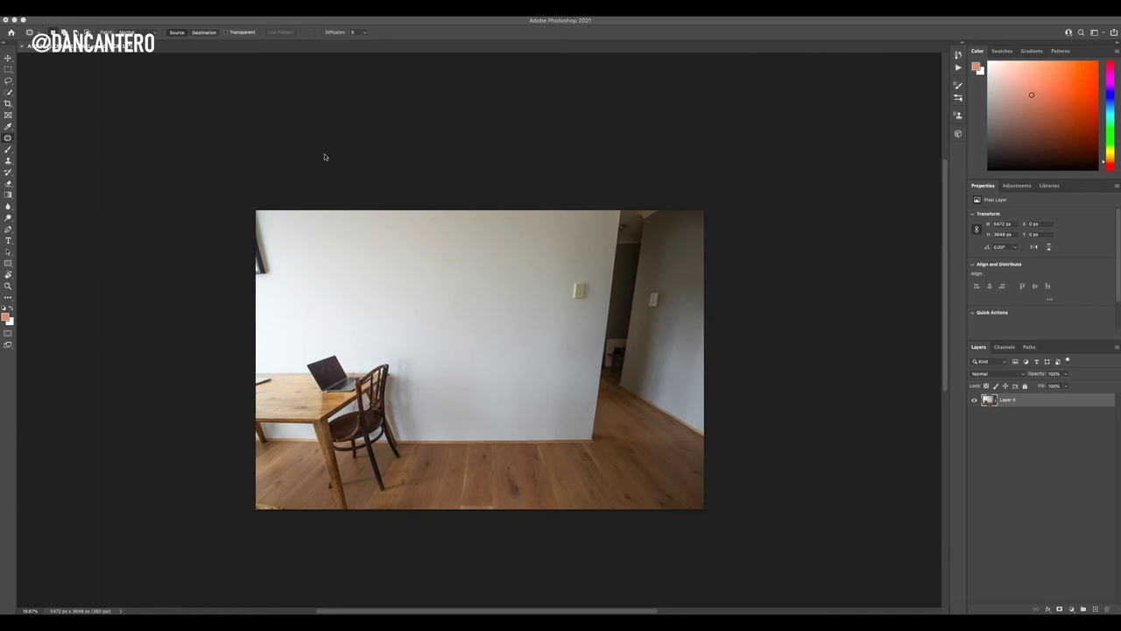
Step: Choose Edit > Free Transform to put transform handles around the room photo
{"action": "left_click", "coordinate": [92, 8]}
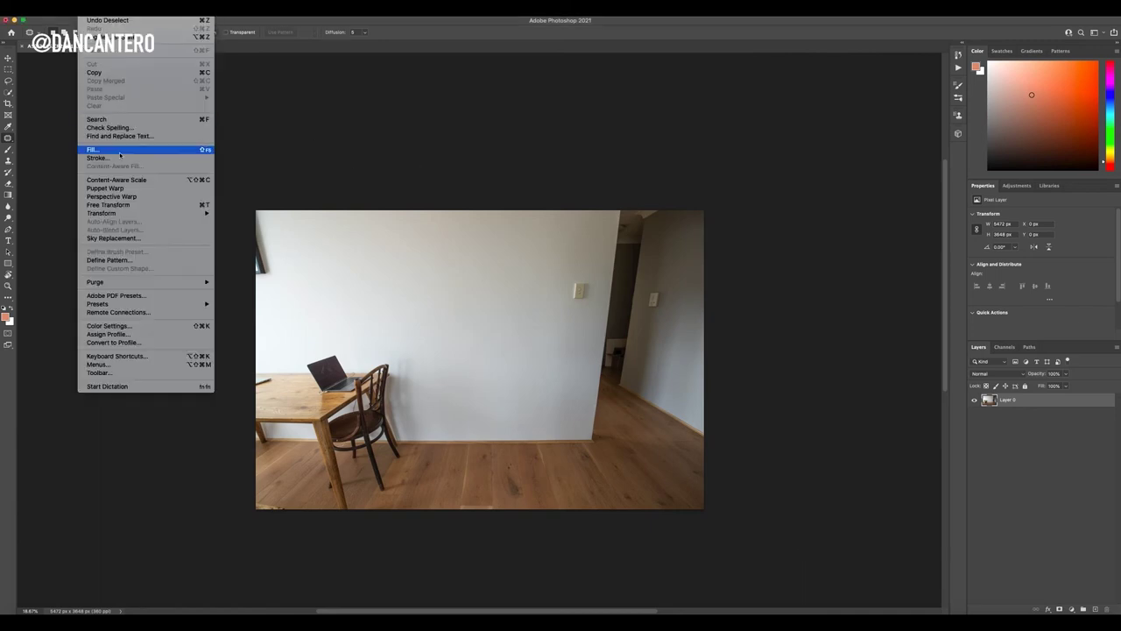
{"action": "left_click", "coordinate": [157, 205]}
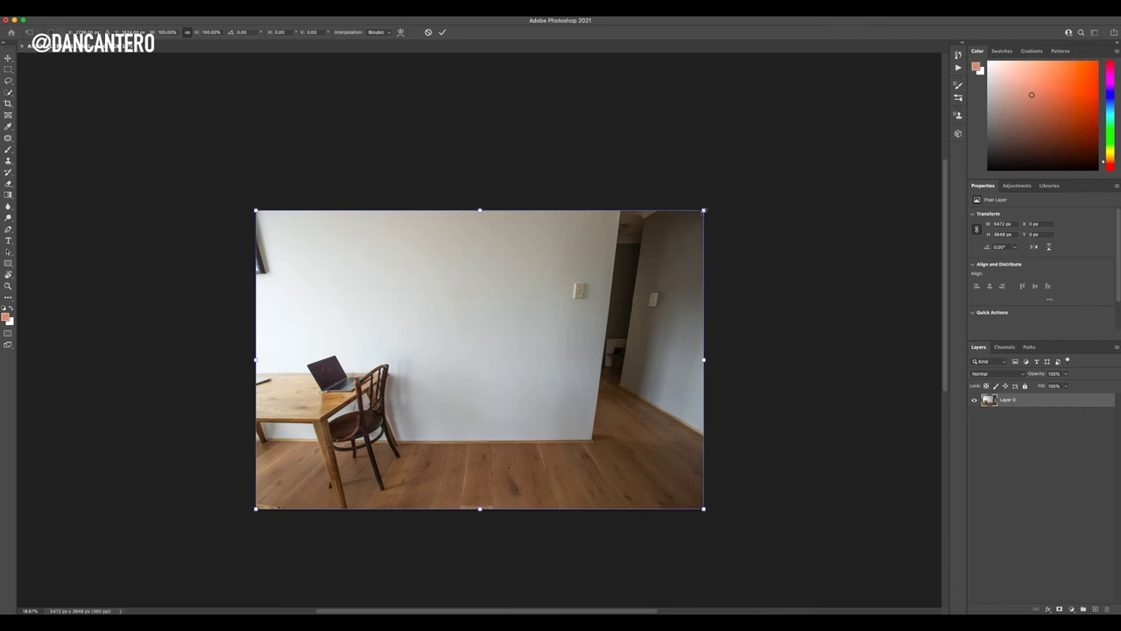
{"action": "left_click_drag", "start_coordinate": [703, 211], "coordinate": [684, 224]}
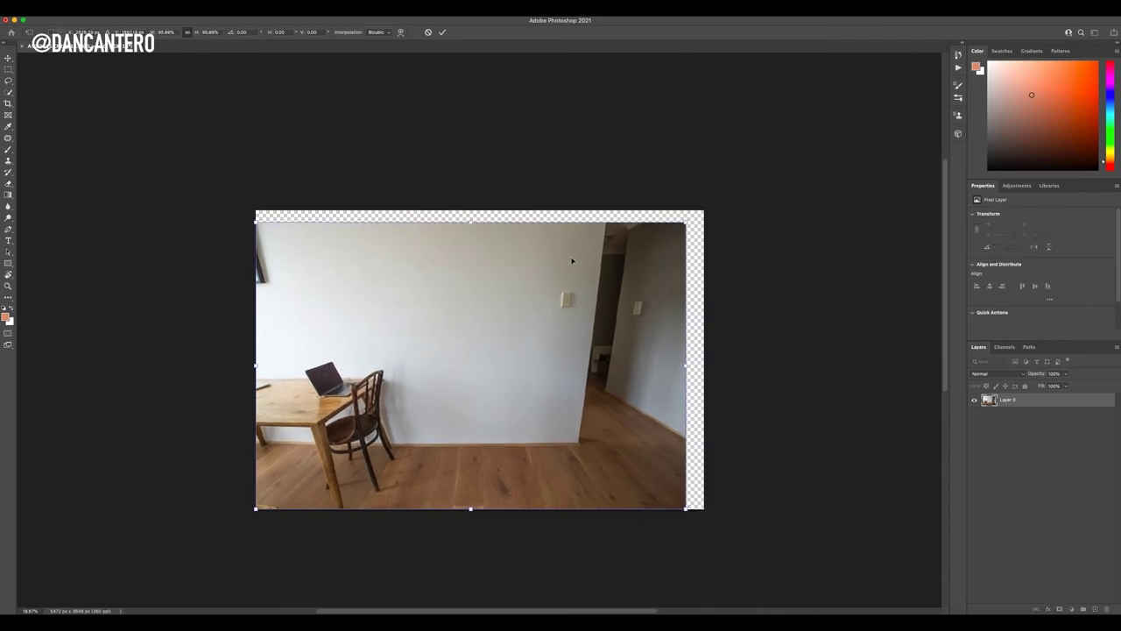
{"action": "left_click_drag", "start_coordinate": [583, 253], "coordinate": [602, 253]}
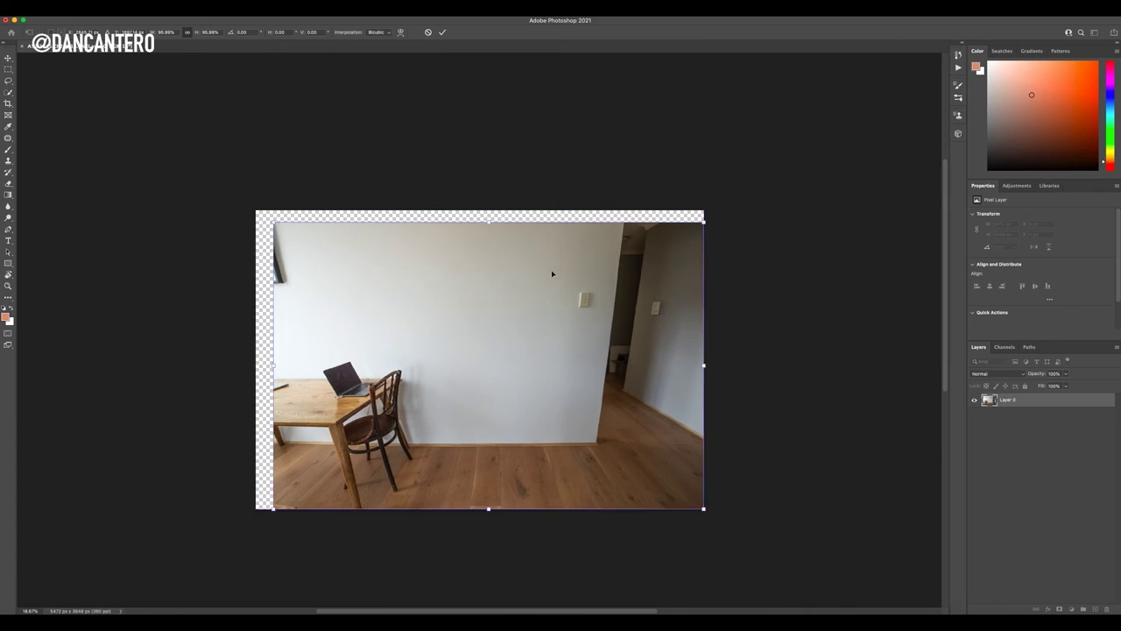
{"action": "key", "text": "super+z"}
{"action": "key", "text": "super+z"}
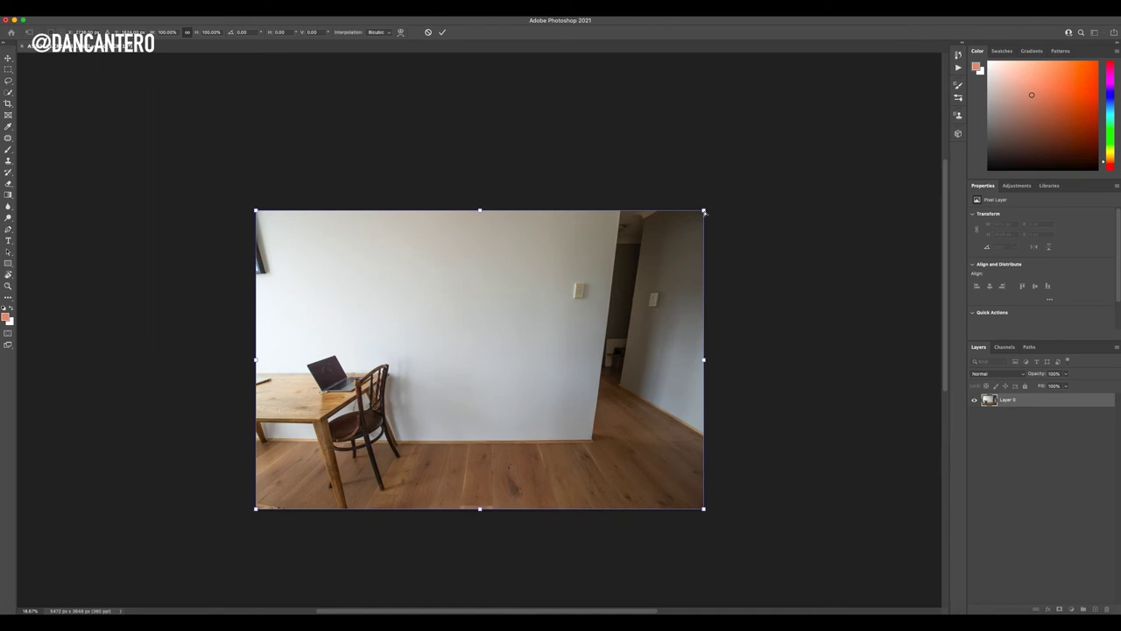
{"action": "left_click_drag", "start_coordinate": [704, 211], "coordinate": [667, 210]}
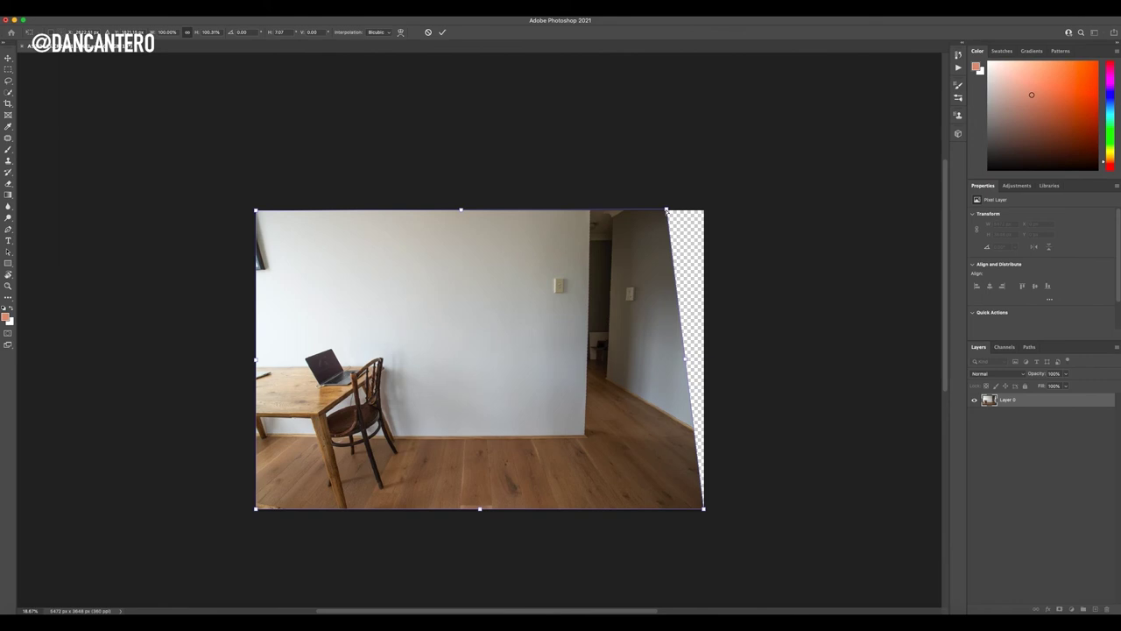
Step: Cmd-drag the top-right handle inward until the doorway wall stands upright, then commit
{"action": "left_click_drag", "start_coordinate": [666, 212], "coordinate": [666, 211]}
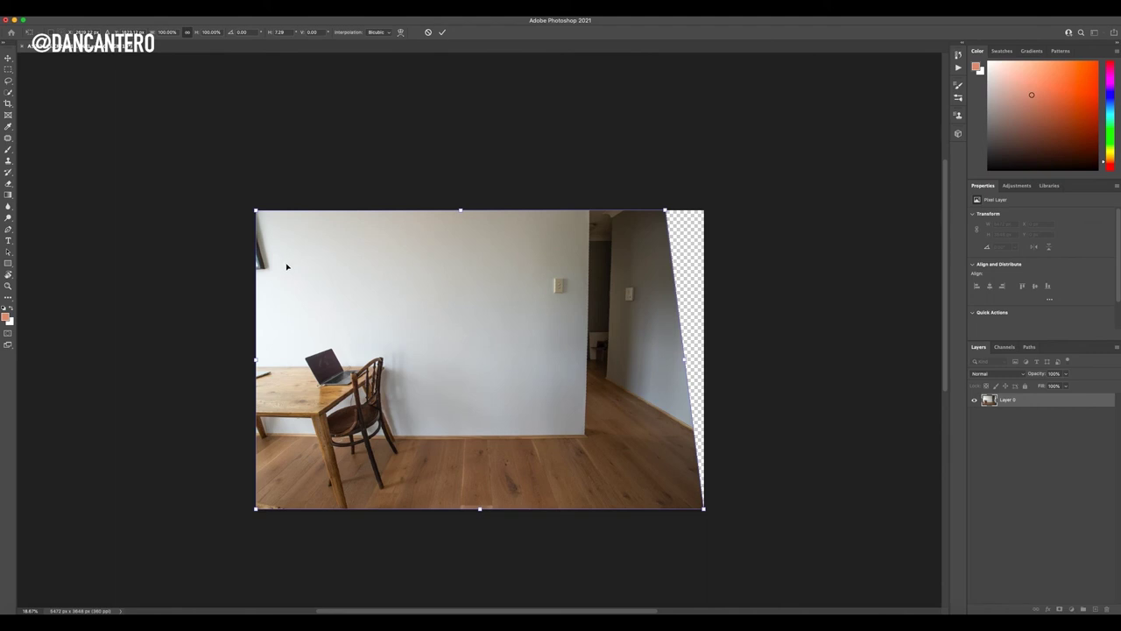
{"action": "left_click", "coordinate": [442, 33]}
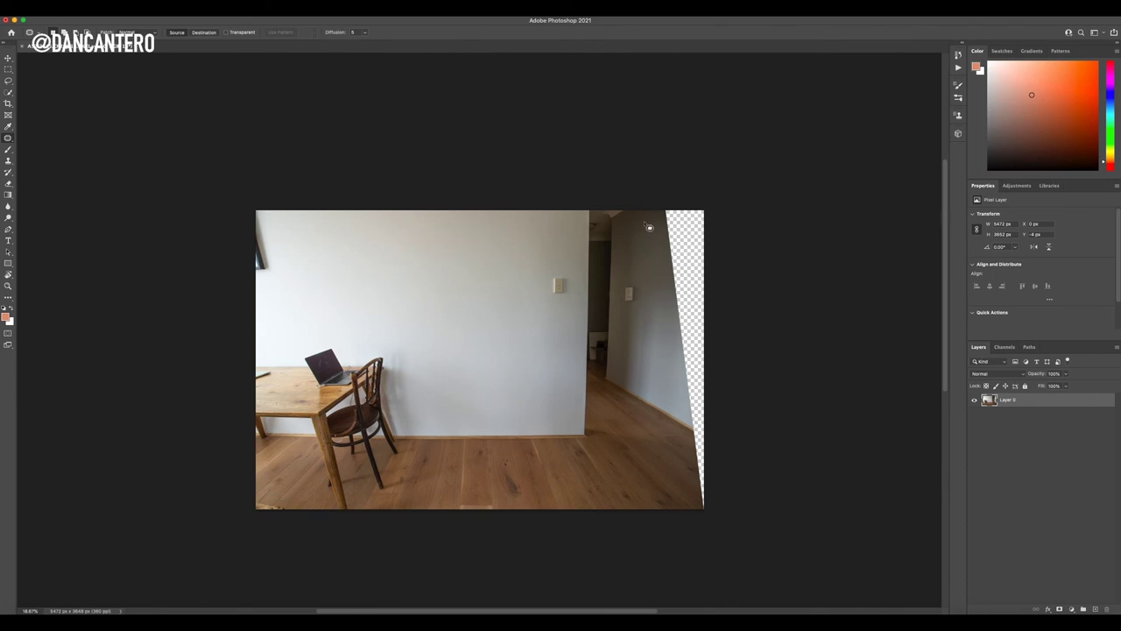
Step: Crop the room photo's right edge in past the transparent wedge and commit the crop
{"action": "key", "text": "c"}
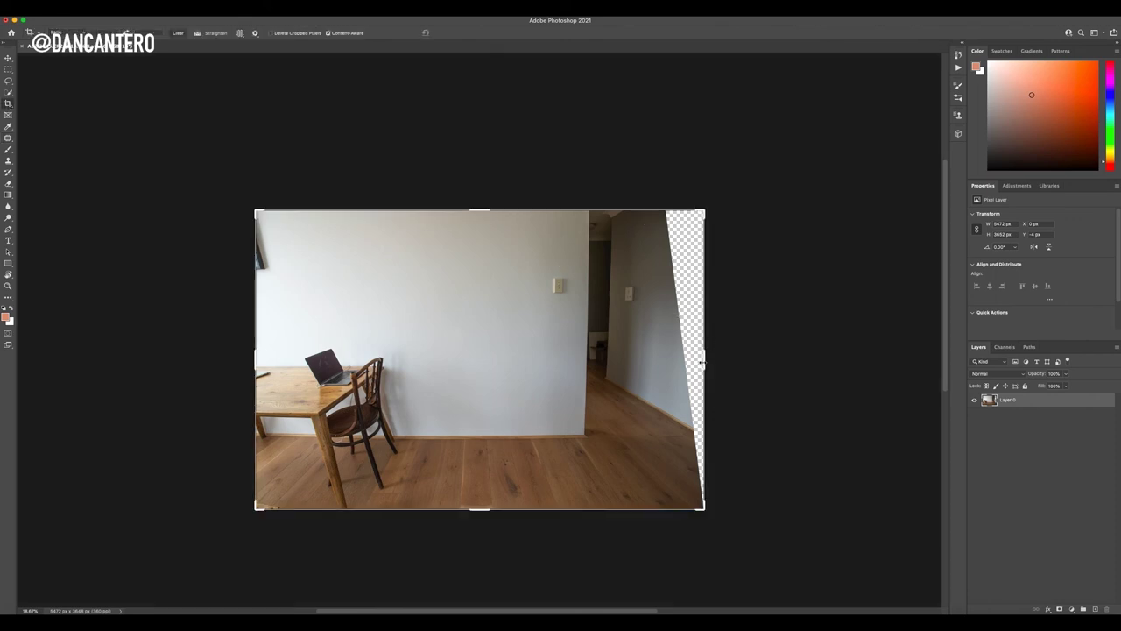
{"action": "left_click_drag", "start_coordinate": [705, 353], "coordinate": [685, 366]}
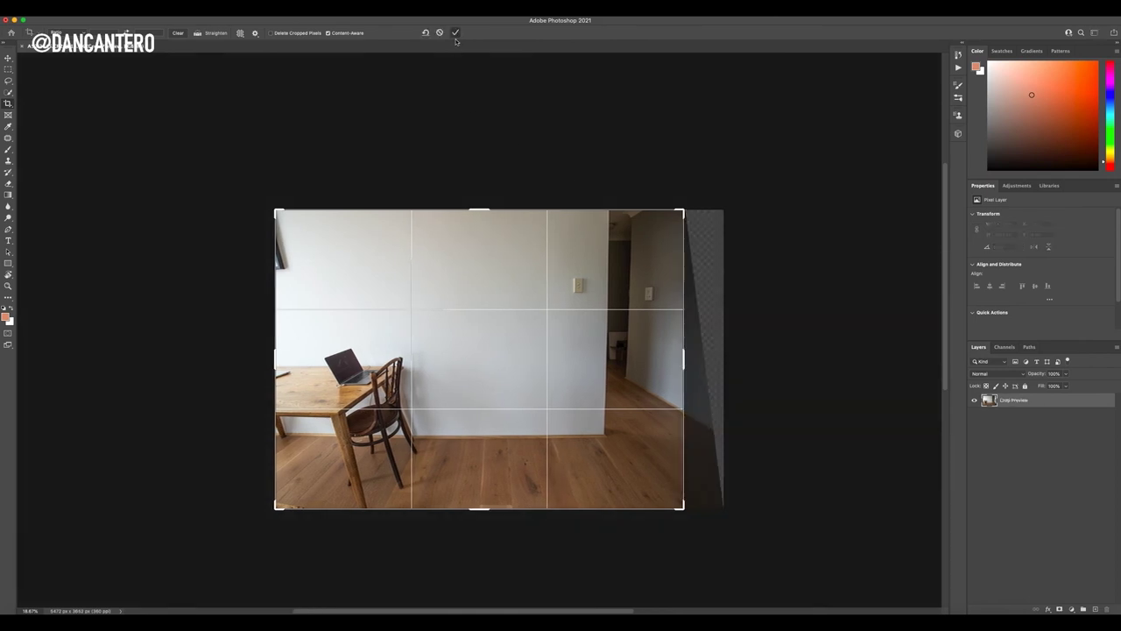
{"action": "left_click", "coordinate": [456, 32]}
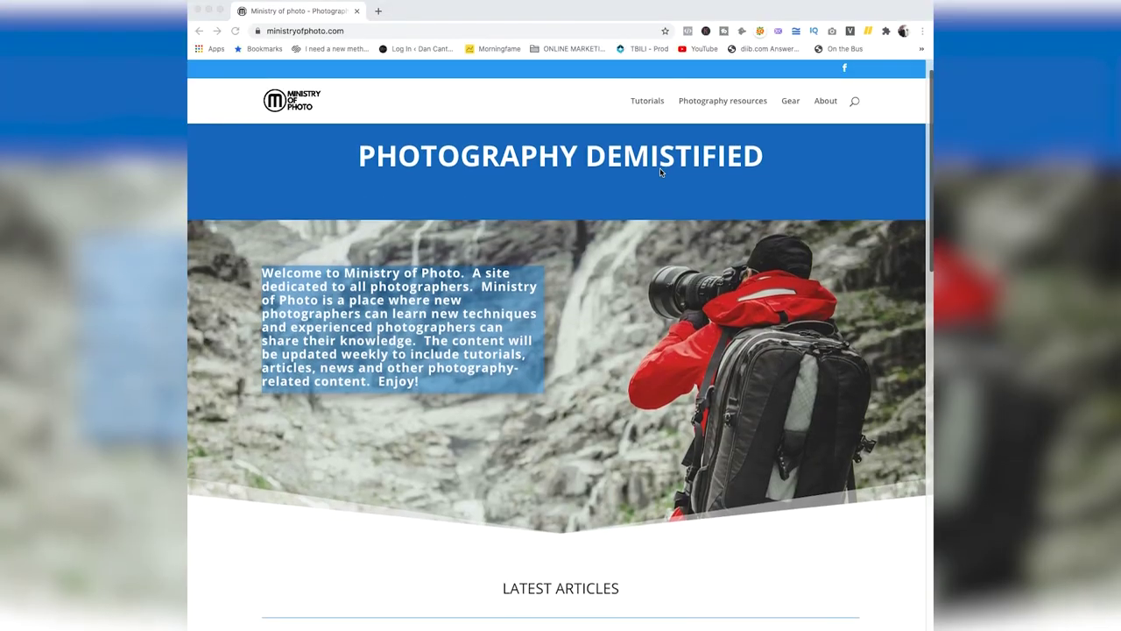
Step: Browse the Ministry of Photo home page, then its Photography resources and Tutorials pages
{"action": "scroll", "coordinate": [660, 168], "scroll_direction": "down", "scroll_amount": 10}
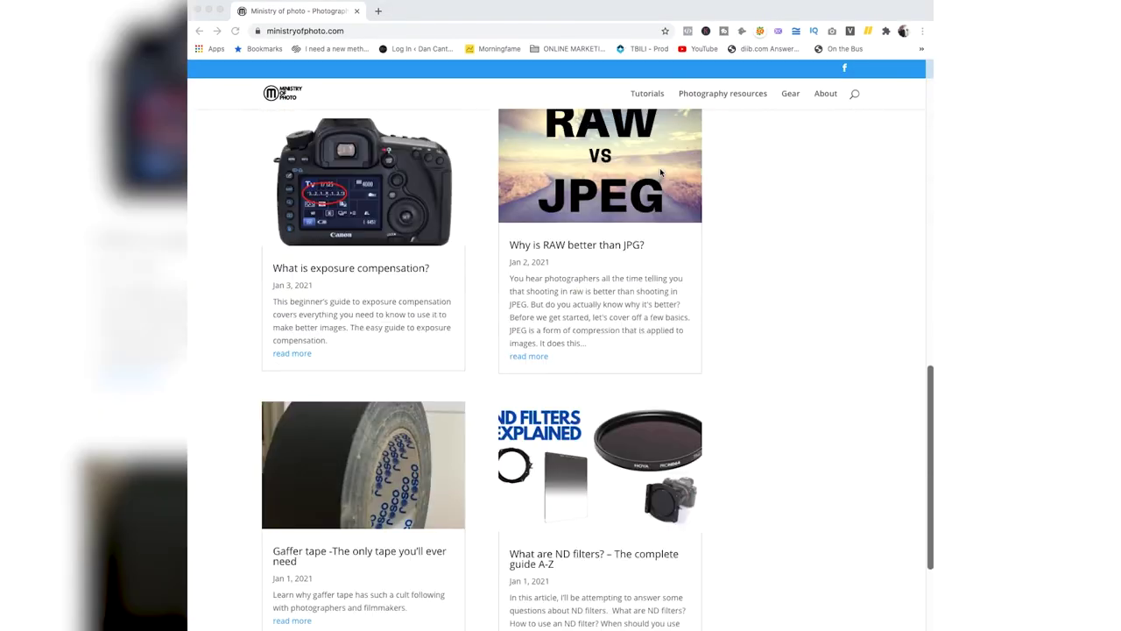
{"action": "scroll", "coordinate": [660, 168], "scroll_direction": "down", "scroll_amount": 4}
{"action": "left_click", "coordinate": [701, 94]}
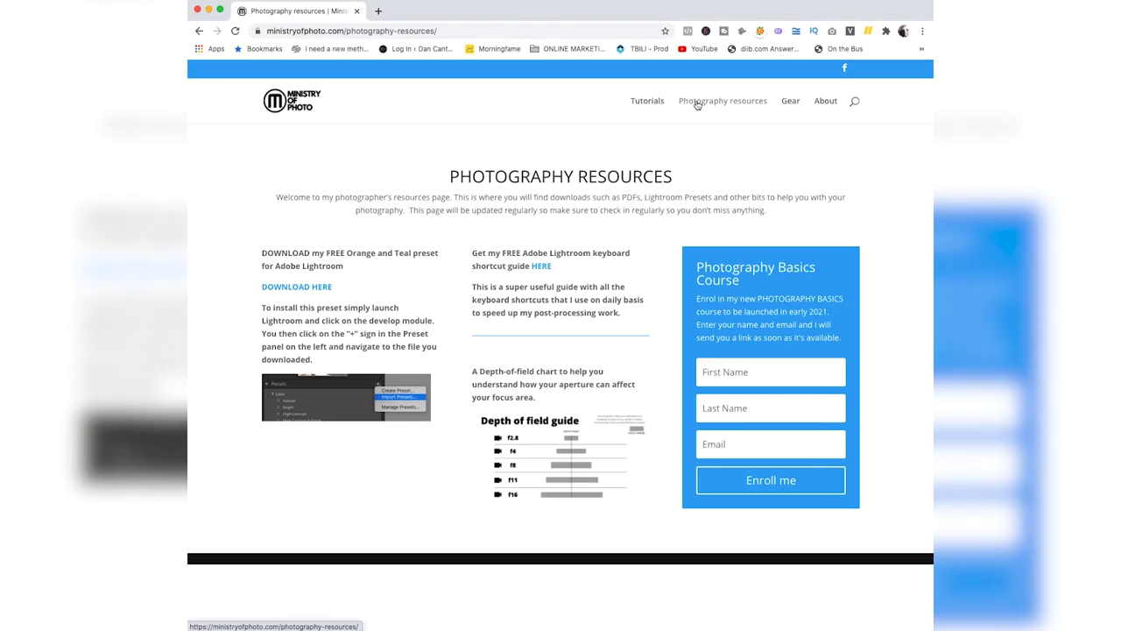
{"action": "left_click", "coordinate": [651, 104]}
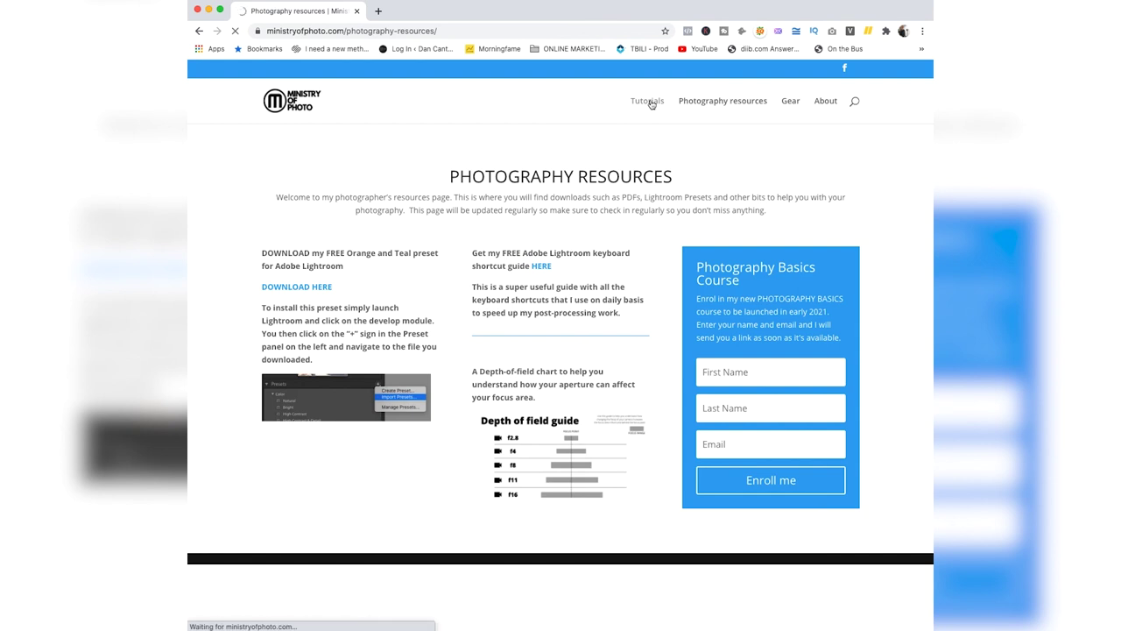
{"action": "scroll", "coordinate": [650, 110], "scroll_direction": "down", "scroll_amount": 6}
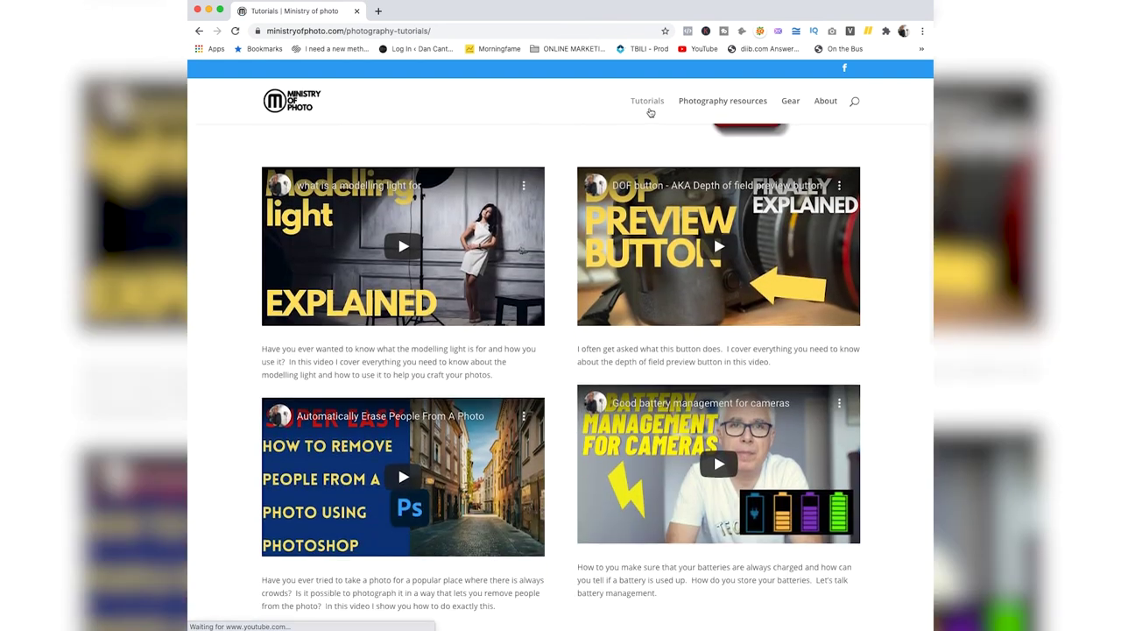
Step: Go to the Gear page and scroll through its gear articles like Gaffer tape and Canon 5D MK II
{"action": "scroll", "coordinate": [650, 113], "scroll_direction": "down", "scroll_amount": 5}
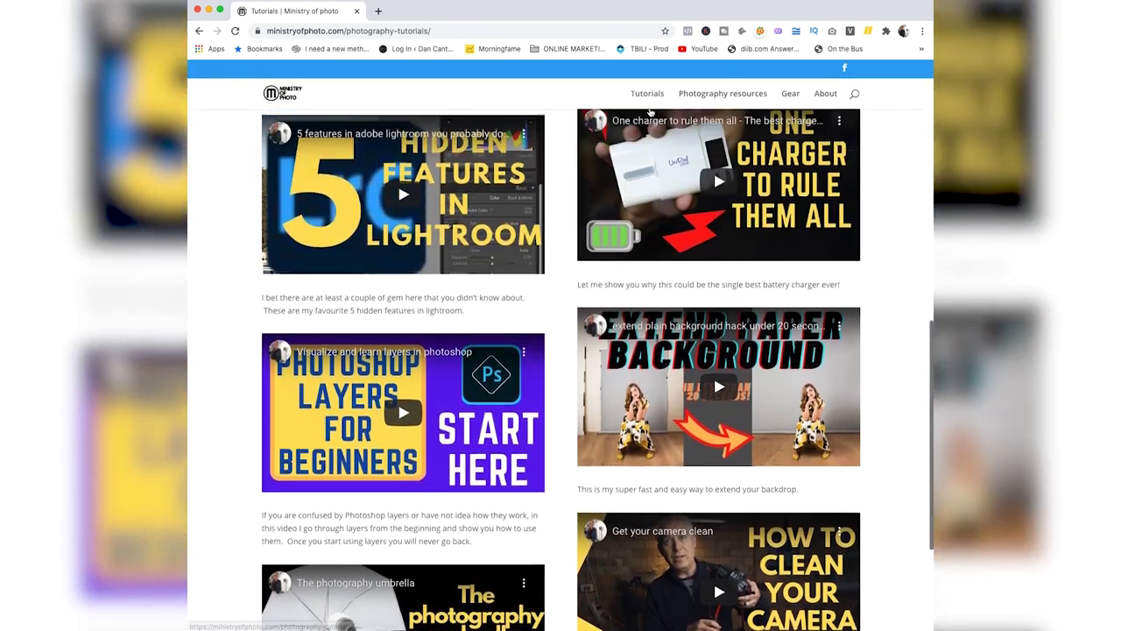
{"action": "scroll", "coordinate": [650, 113], "scroll_direction": "up", "scroll_amount": 2}
{"action": "left_click", "coordinate": [789, 93]}
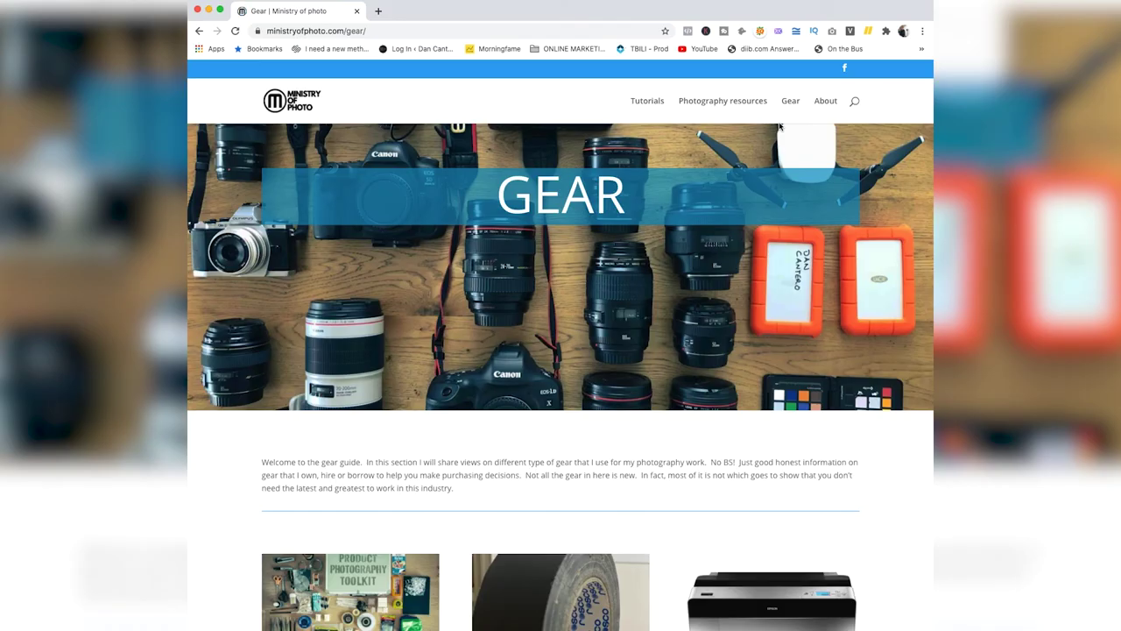
{"action": "scroll", "coordinate": [780, 128], "scroll_direction": "down", "scroll_amount": 3}
{"action": "scroll", "coordinate": [779, 127], "scroll_direction": "down", "scroll_amount": 7}
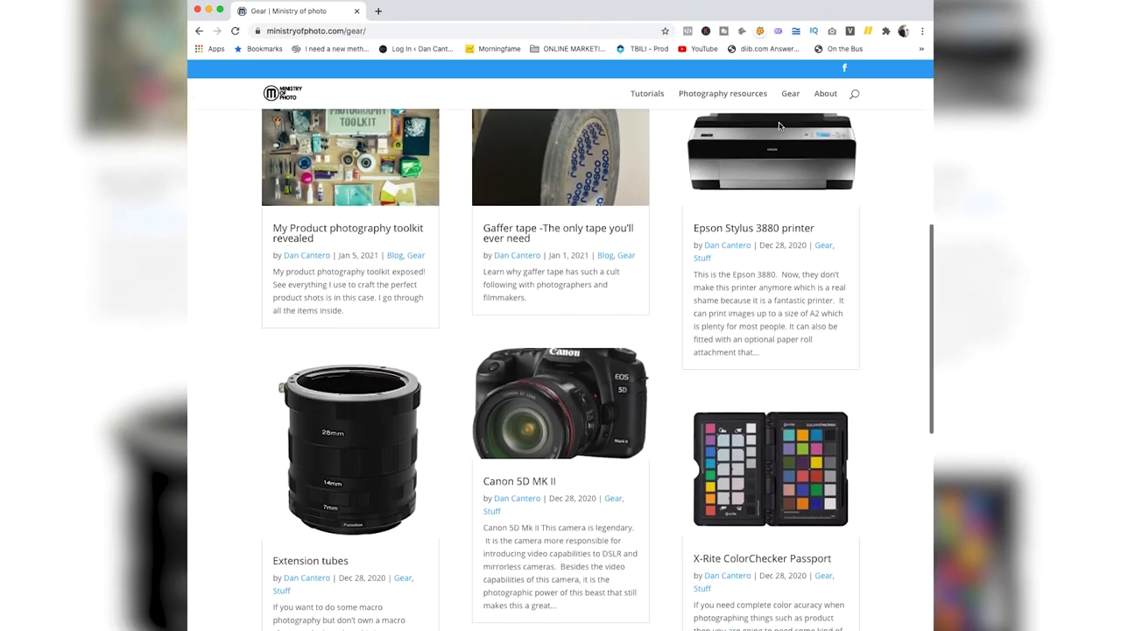
{"action": "scroll", "coordinate": [779, 123], "scroll_direction": "down", "scroll_amount": 2}
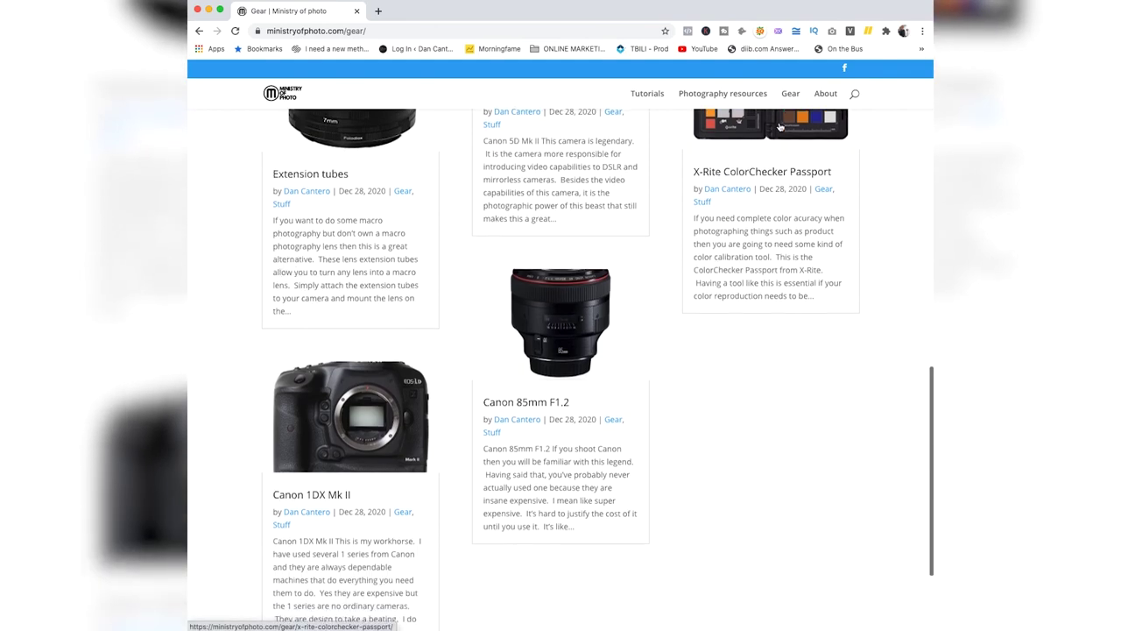